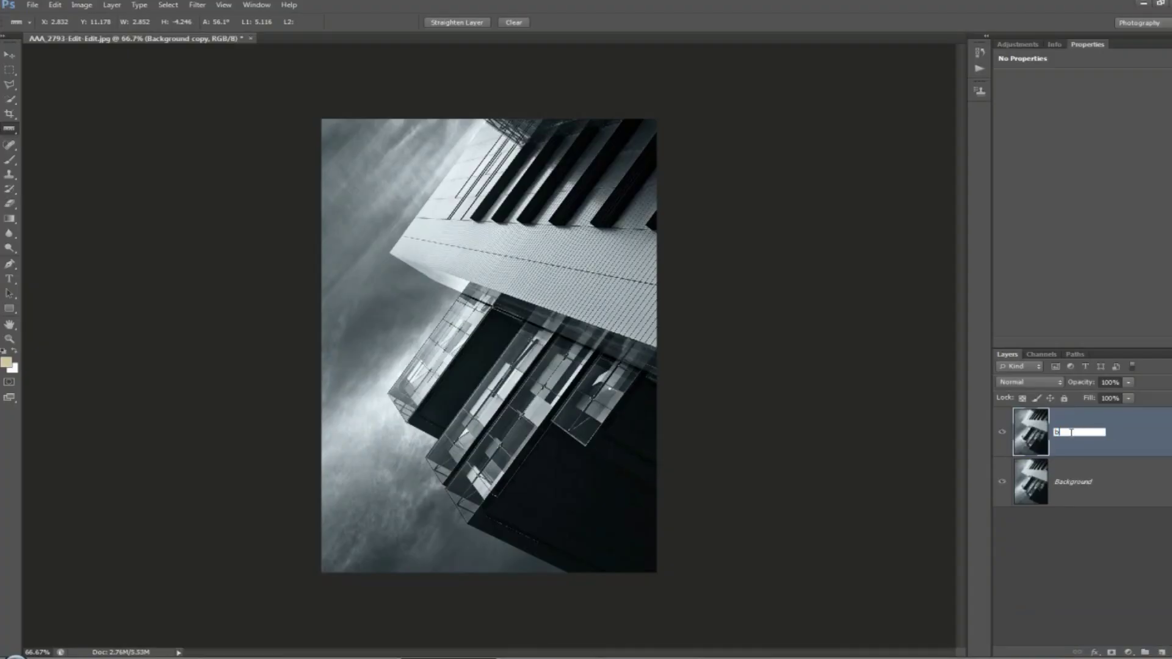
Rename the top layer 'blur' and set the Motion Blur angle to 56°.
{"action": "type", "text": "blur"}
{"action": "key", "text": "Return"}
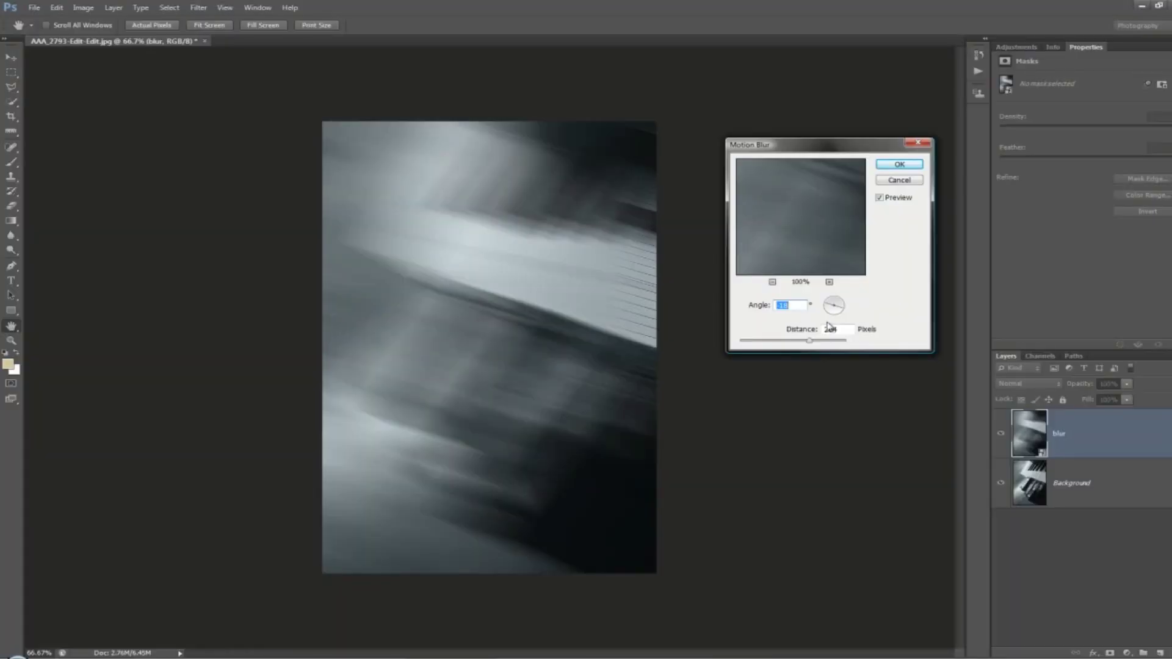
{"action": "type", "text": "56"}
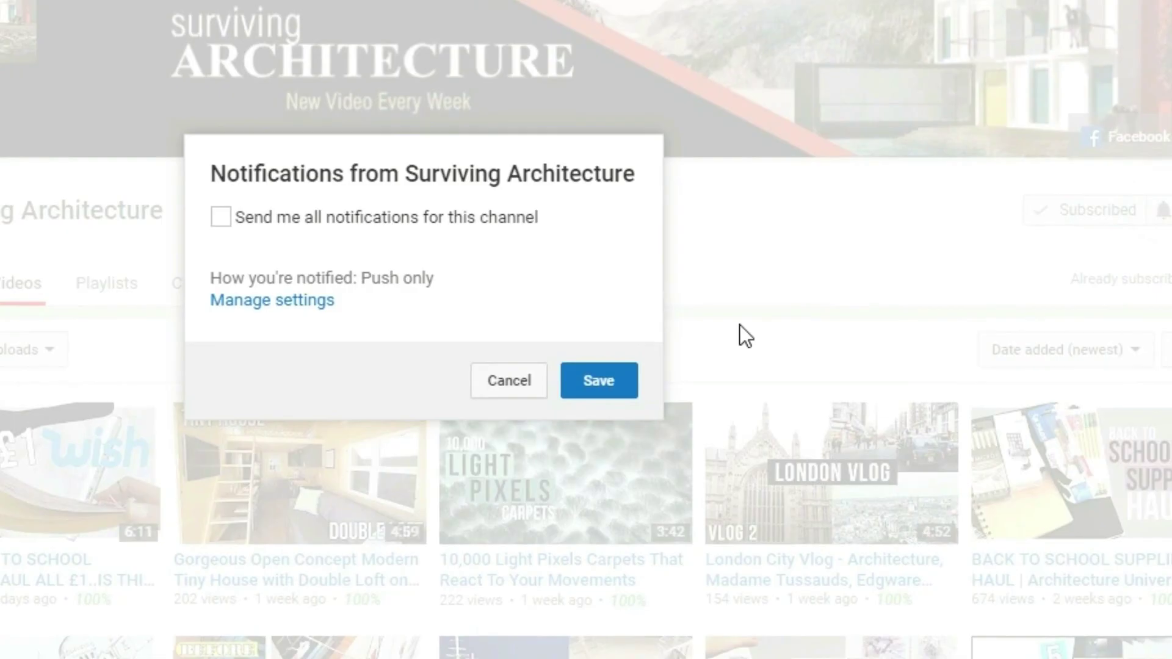
{"action": "left_click", "coordinate": [616, 381]}
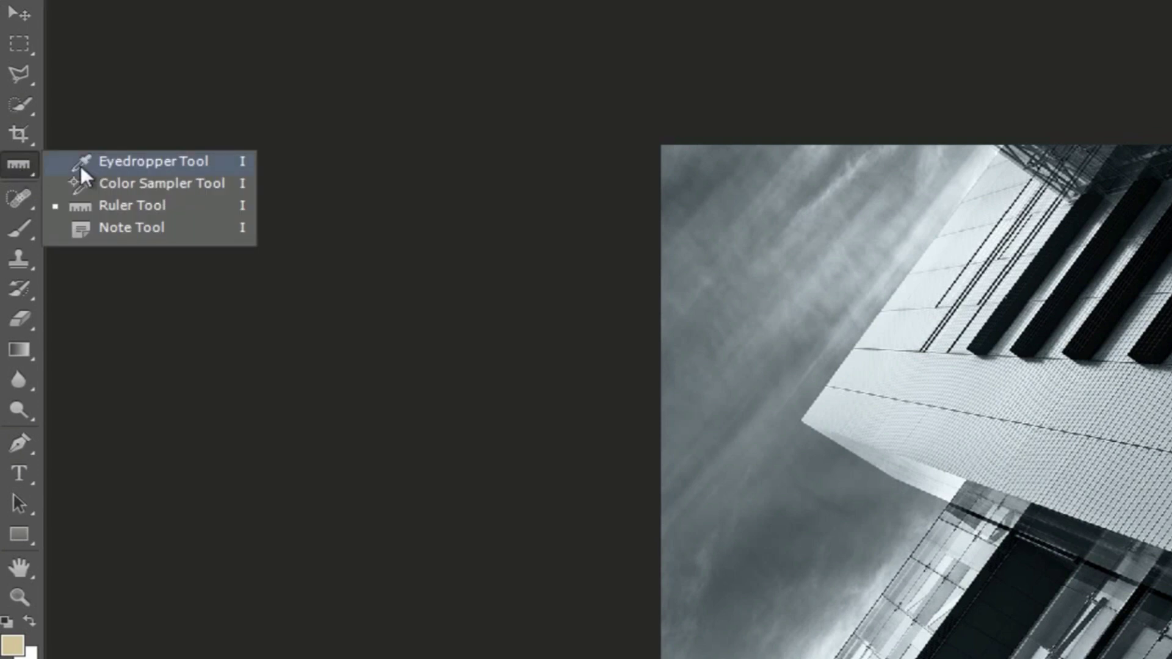
Use the Ruler Tool to measure the building's slanted edge at 56.1°.
{"action": "left_click", "coordinate": [123, 205]}
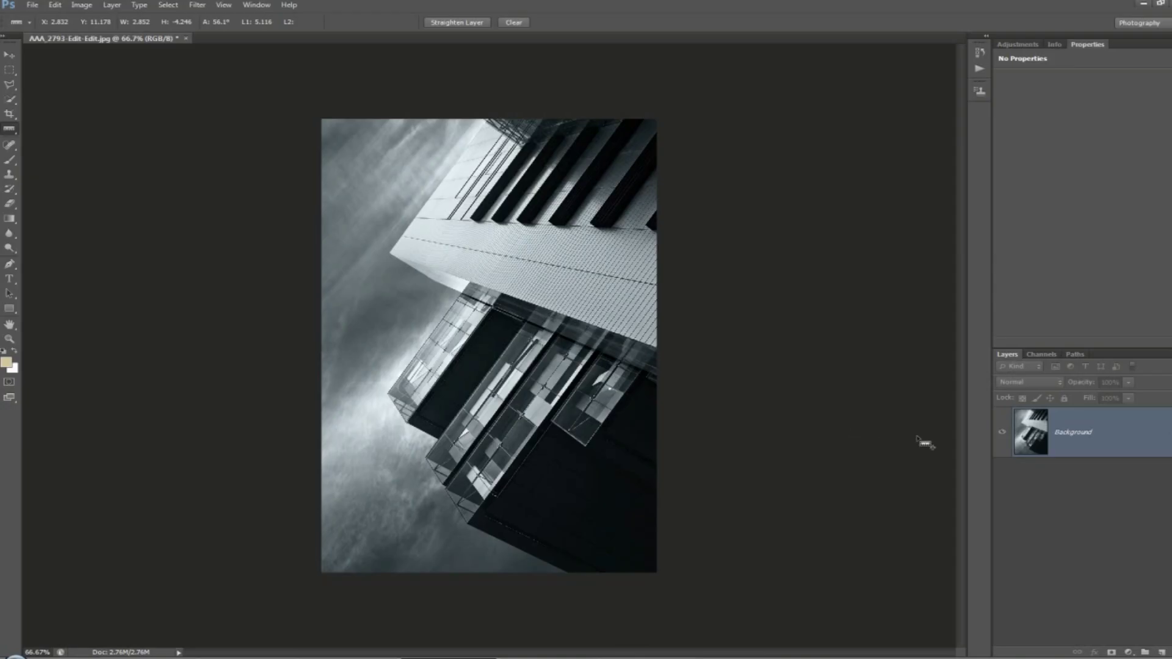
Duplicate Background, rename the copy 'blur', and convert it to a smart object.
{"action": "left_click_drag", "start_coordinate": [1135, 440], "coordinate": [1162, 654]}
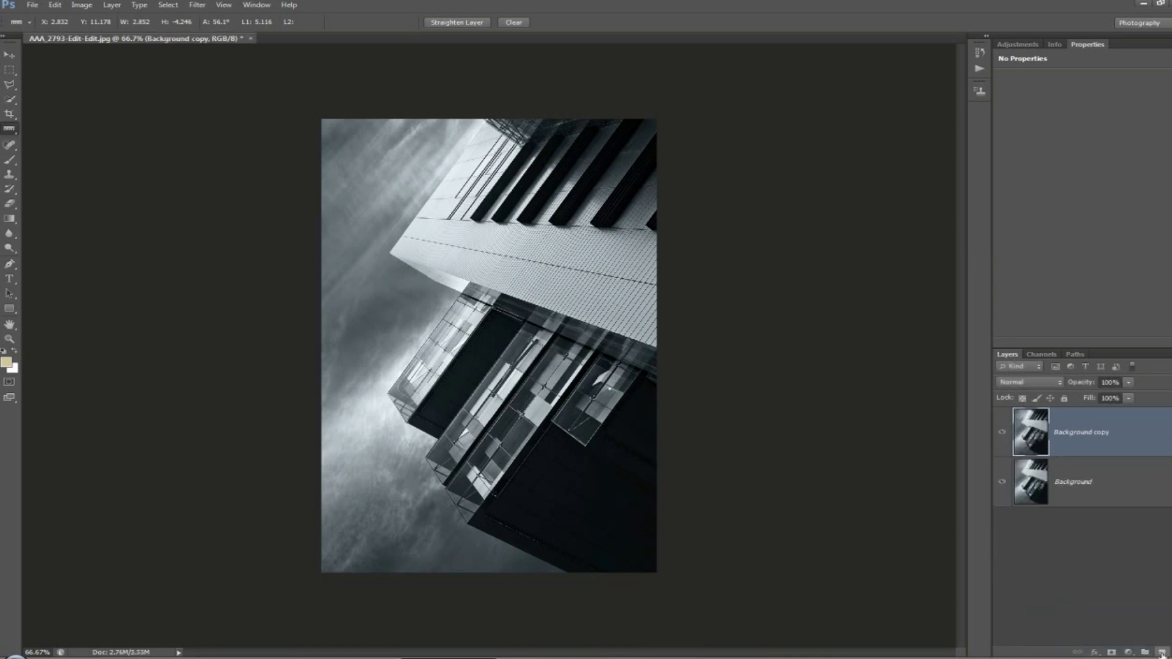
{"action": "double_click", "coordinate": [1072, 432]}
{"action": "type", "text": "blur"}
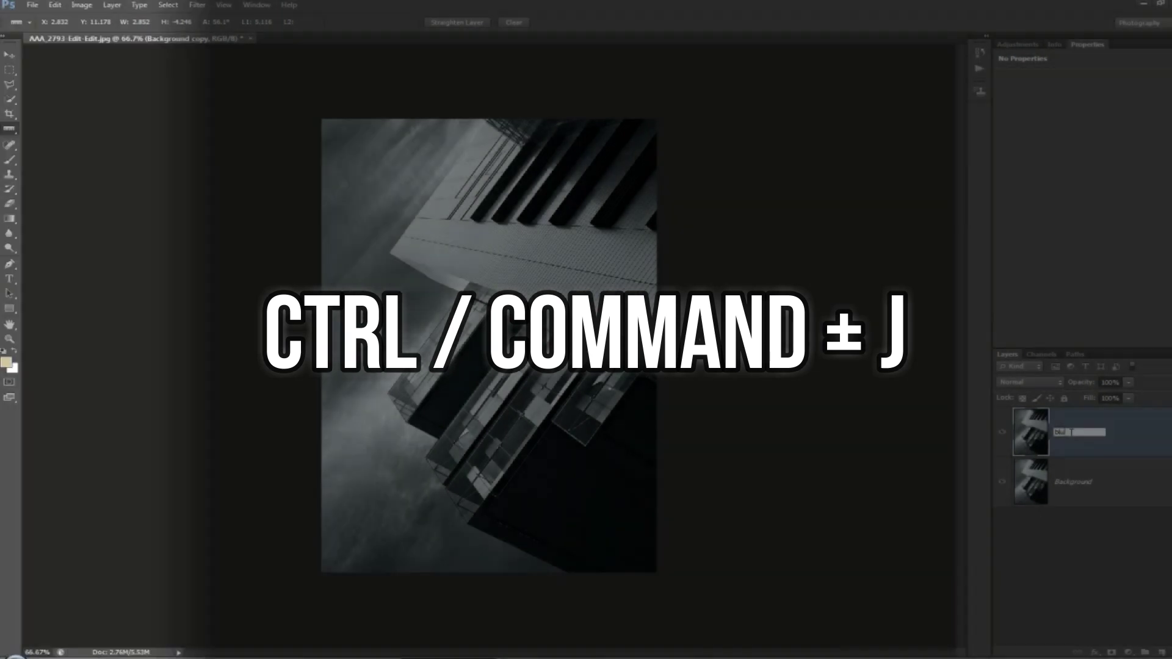
{"action": "key", "text": "Return"}
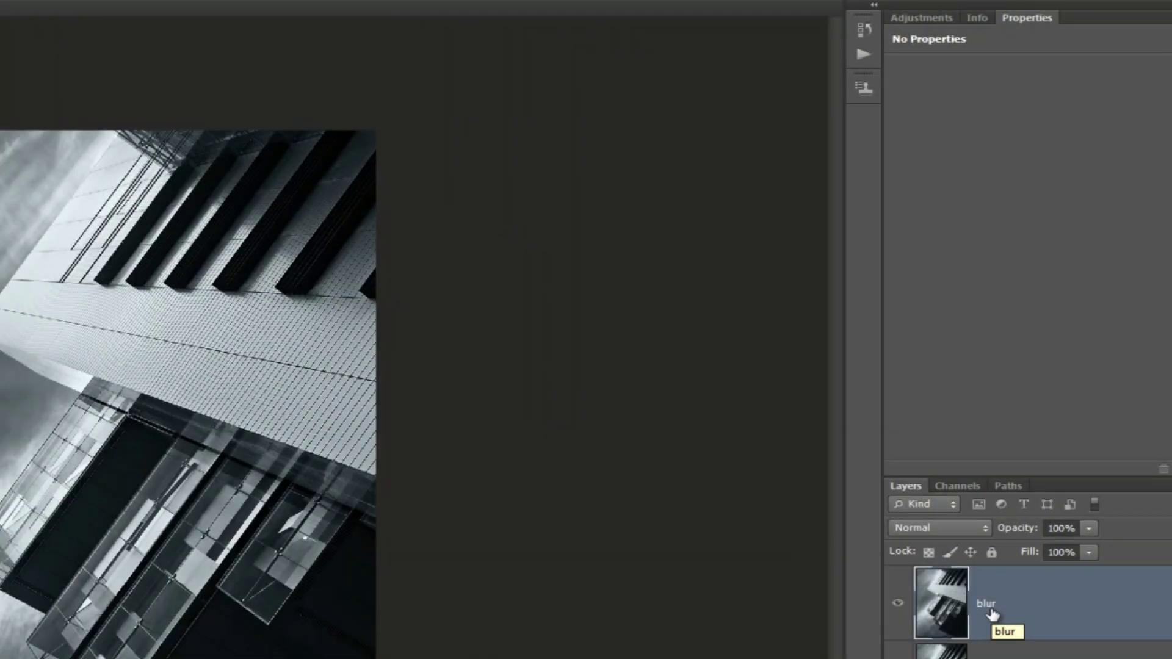
{"action": "right_click", "coordinate": [1037, 612]}
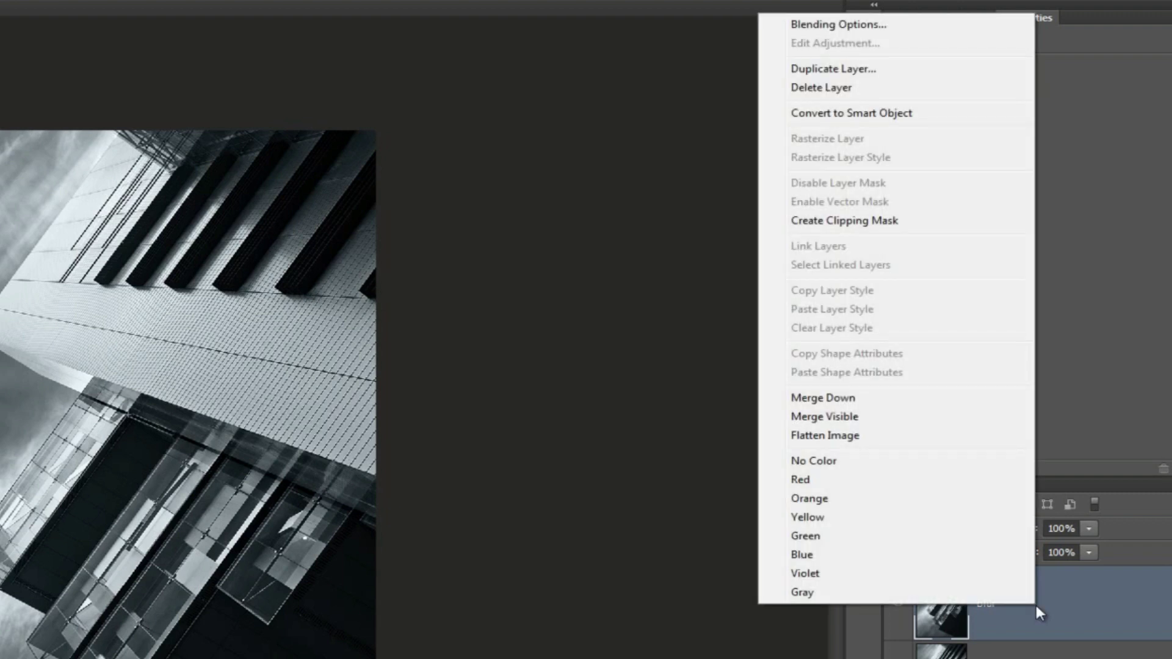
{"action": "left_click", "coordinate": [828, 116]}
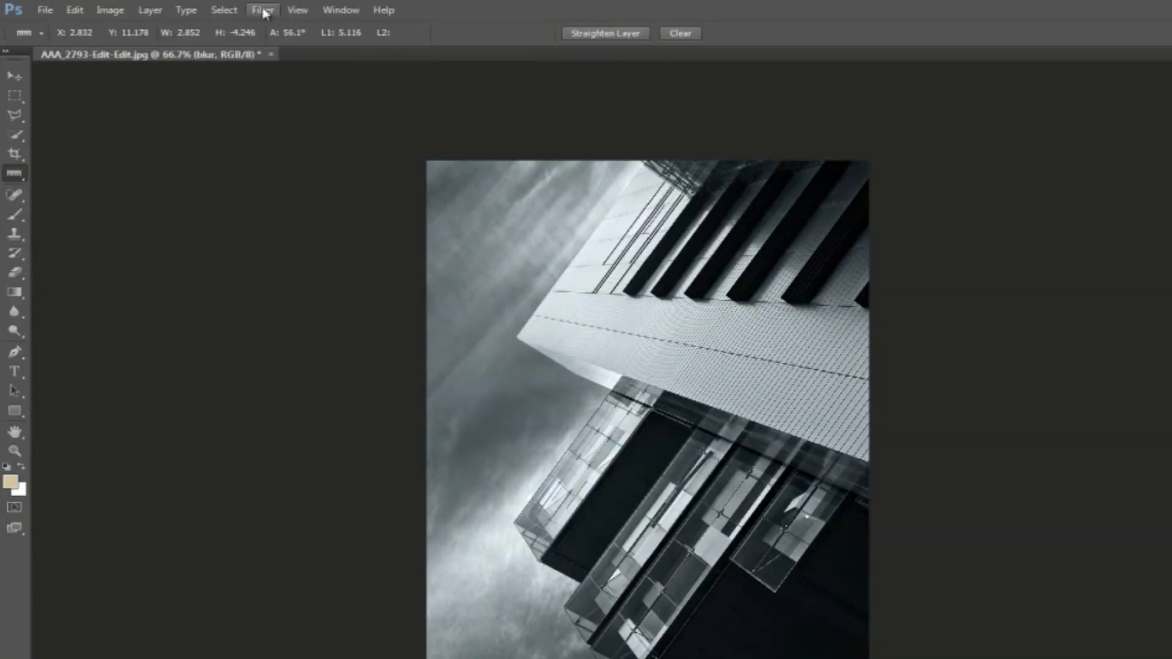
Apply a Motion Blur smart filter at 56° and 284 pixels to the blur layer.
{"action": "left_click", "coordinate": [263, 10]}
{"action": "mouse_move", "coordinate": [291, 159]}
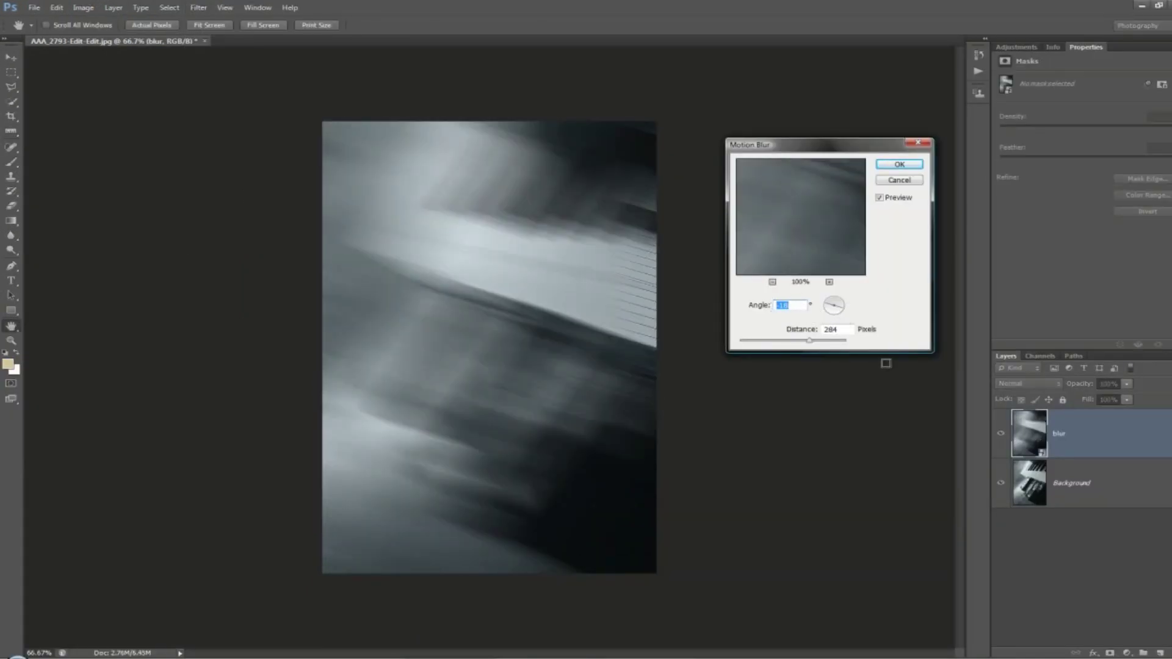
{"action": "type", "text": "56"}
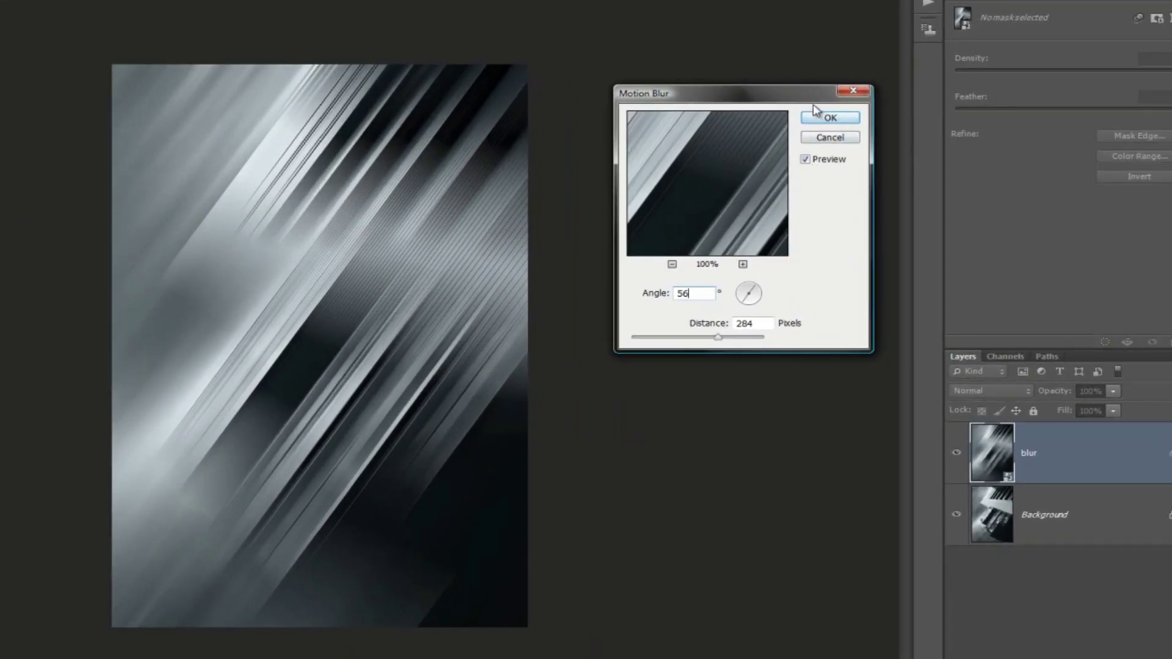
{"action": "left_click", "coordinate": [831, 118]}
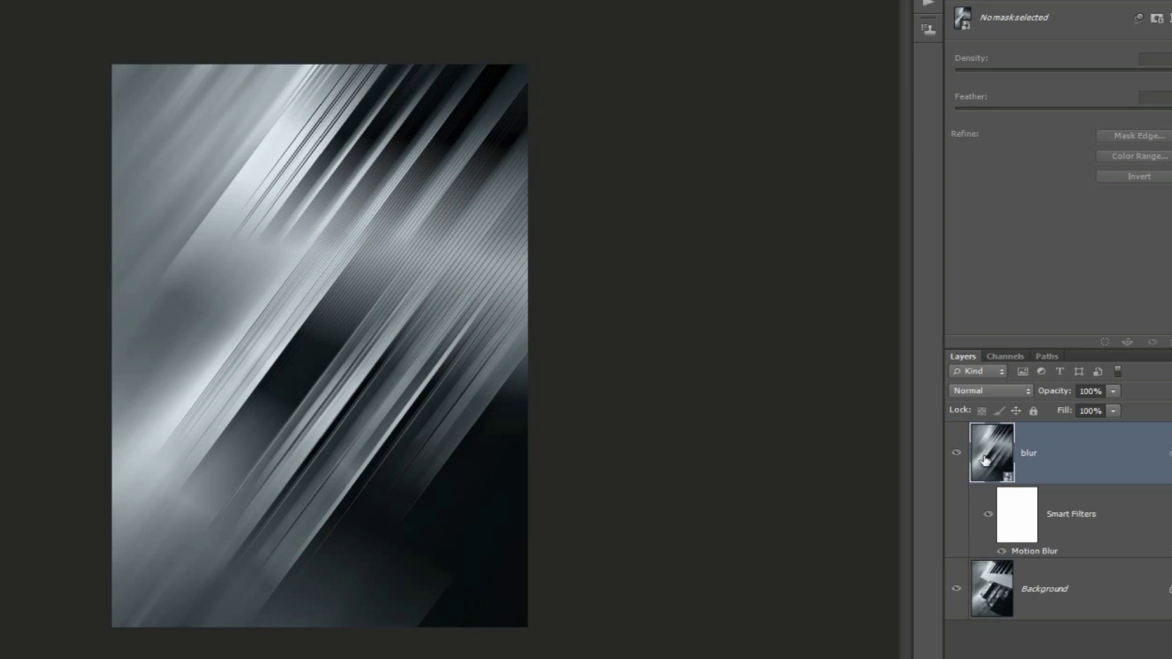
Toggle the blur layer's visibility off and on twice to compare with the original.
{"action": "left_click", "coordinate": [956, 454]}
{"action": "left_click", "coordinate": [956, 454]}
{"action": "left_click", "coordinate": [956, 454]}
{"action": "left_click", "coordinate": [956, 454]}
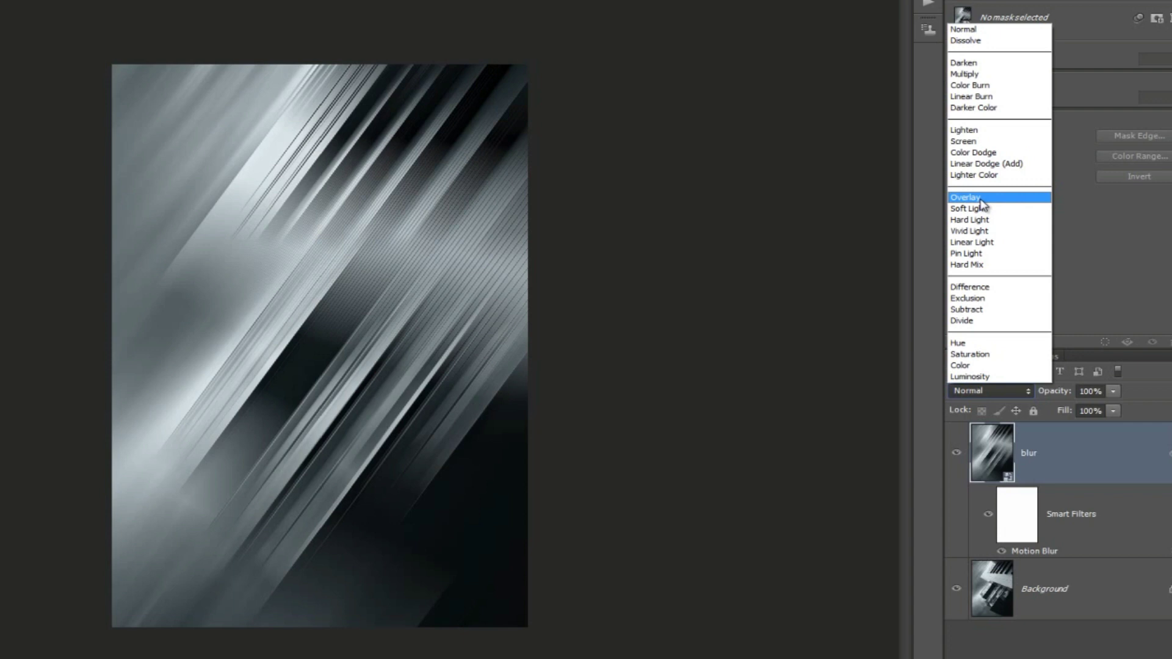
Set the blur layer to Soft Light, then step the blend mode to Hard Light.
{"action": "left_click", "coordinate": [980, 206]}
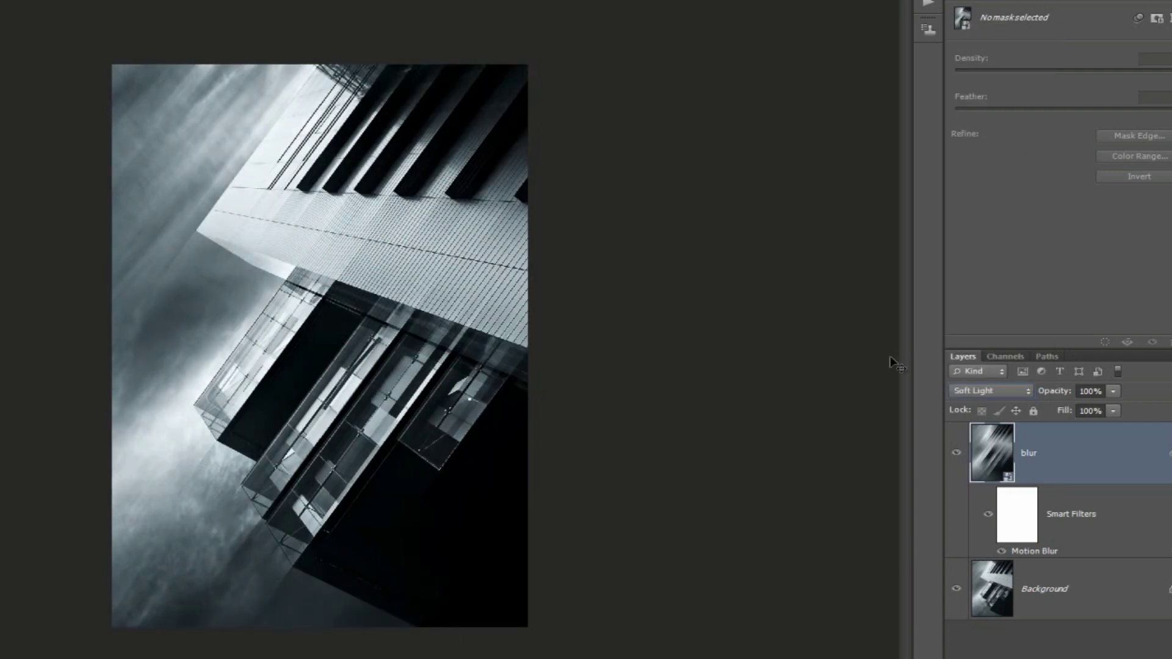
{"action": "key", "text": "shift+plus"}
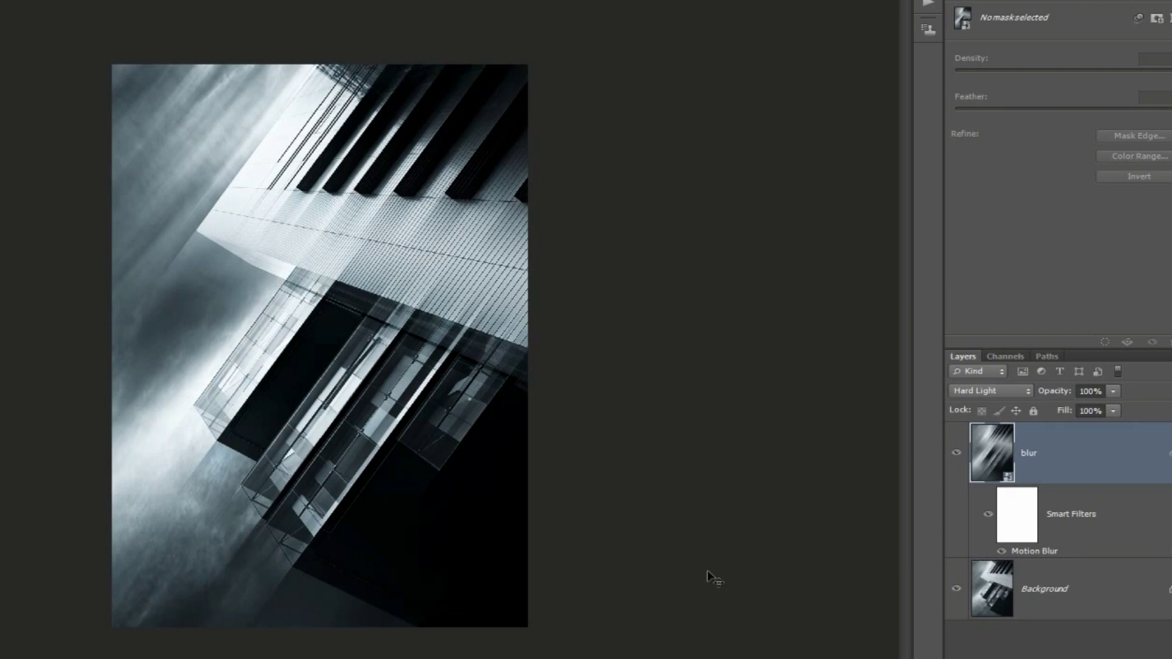
Increase the Motion Blur smart filter's distance to 1250 pixels.
{"action": "double_click", "coordinate": [1046, 552]}
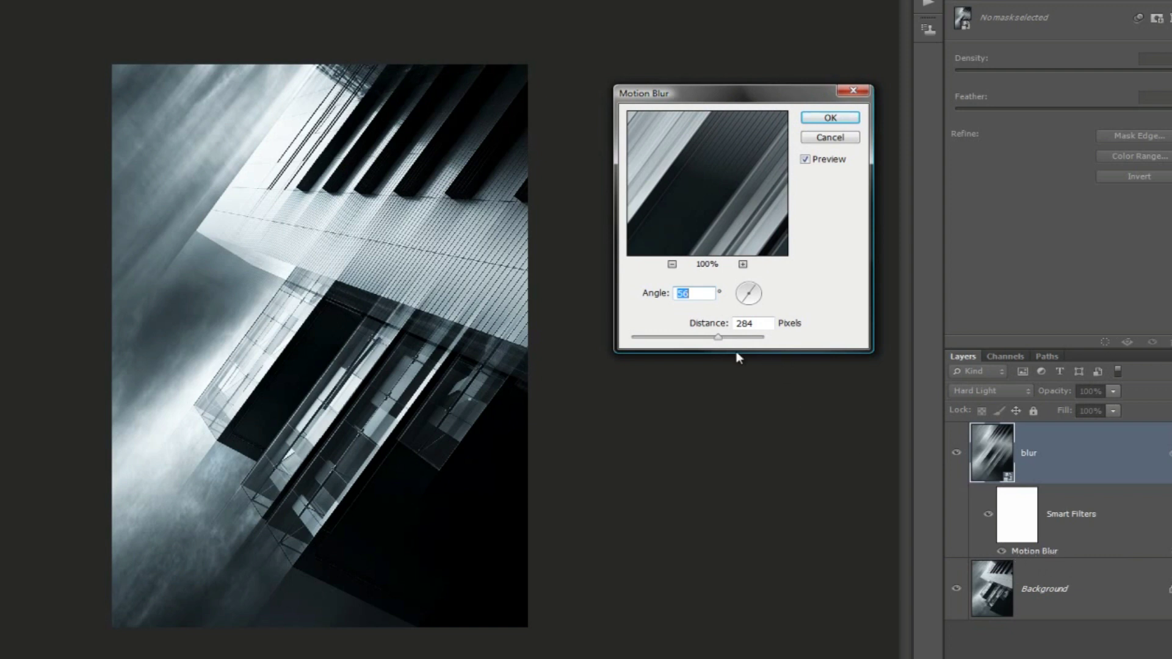
{"action": "mouse_move", "coordinate": [723, 340]}
{"action": "left_mouse_down"}
{"action": "mouse_move", "coordinate": [760, 338]}
{"action": "mouse_move", "coordinate": [718, 344]}
{"action": "mouse_move", "coordinate": [746, 344]}
{"action": "left_mouse_up"}
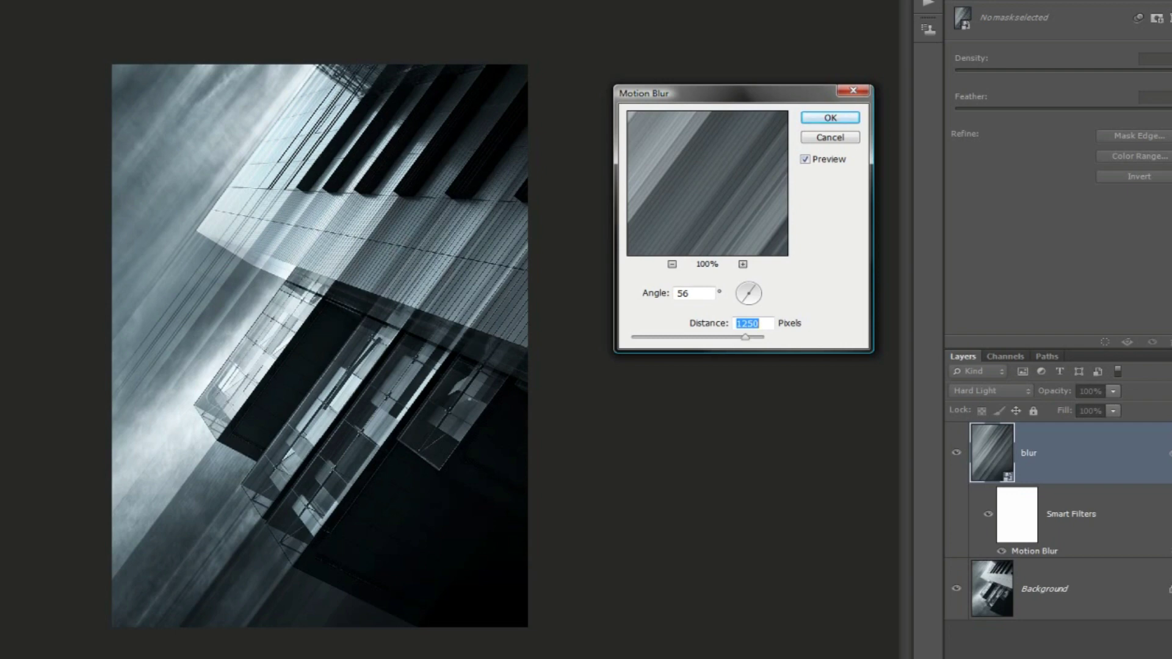
{"action": "key", "text": "Return"}
{"action": "left_click", "coordinate": [990, 515]}
Paint the Motion Blur filter mask with a smaller black brush over the facade and lower building.
{"action": "left_click", "coordinate": [1007, 523]}
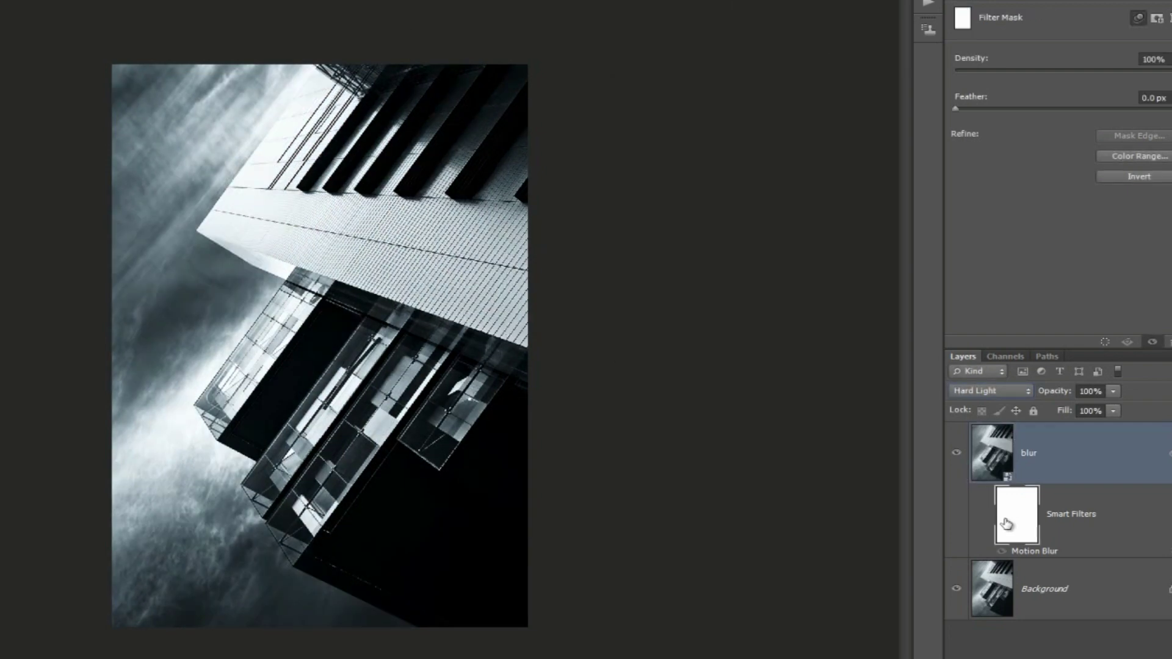
{"action": "left_click", "coordinate": [988, 515]}
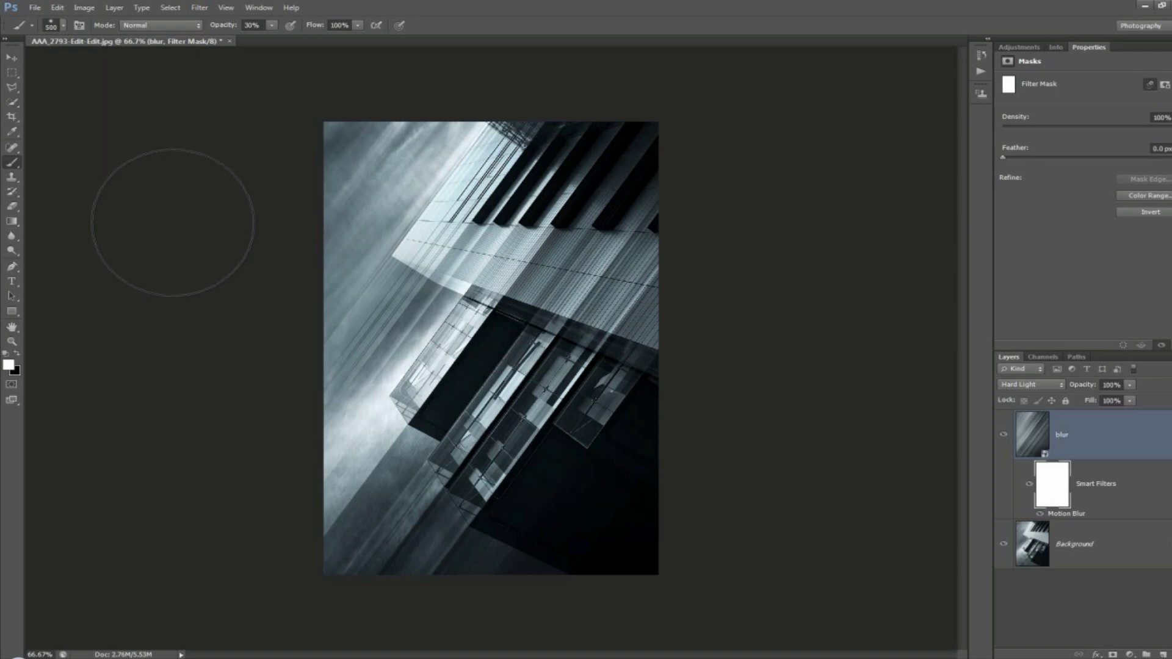
{"action": "key", "text": "bracketleft"}
{"action": "key", "text": "bracketleft"}
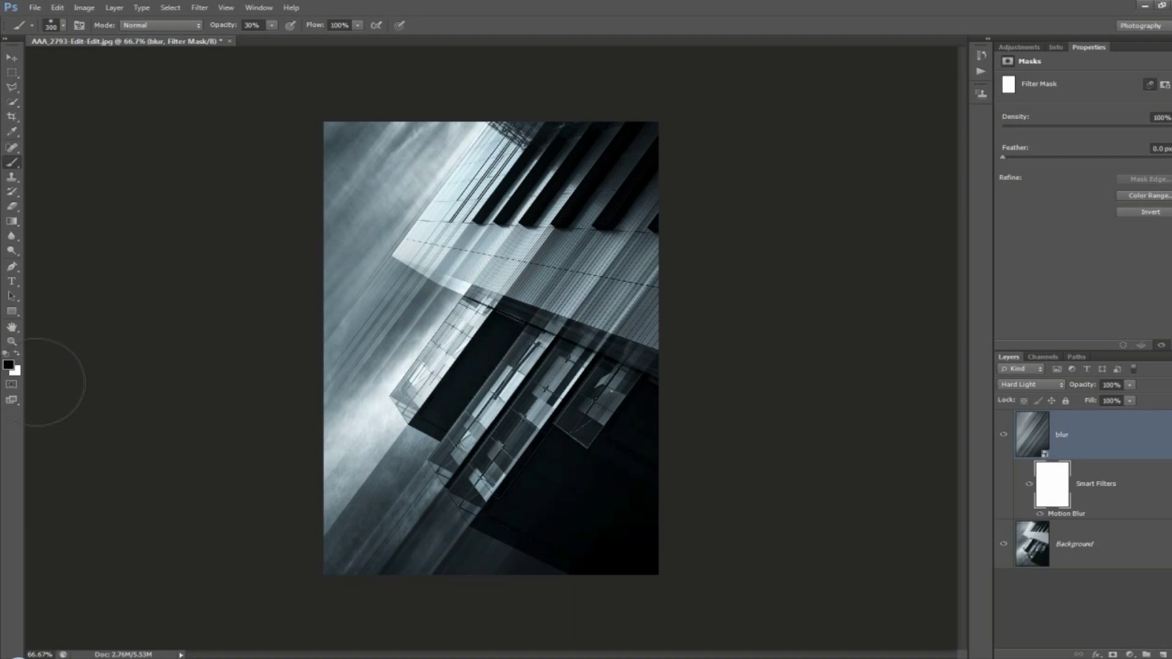
{"action": "mouse_move", "coordinate": [519, 275]}
{"action": "left_mouse_down"}
{"action": "mouse_move", "coordinate": [554, 293]}
{"action": "mouse_move", "coordinate": [545, 299]}
{"action": "mouse_move", "coordinate": [568, 284]}
{"action": "mouse_move", "coordinate": [515, 359]}
{"action": "mouse_move", "coordinate": [495, 269]}
{"action": "mouse_move", "coordinate": [452, 254]}
{"action": "mouse_move", "coordinate": [525, 274]}
{"action": "mouse_move", "coordinate": [589, 241]}
{"action": "mouse_move", "coordinate": [591, 290]}
{"action": "mouse_move", "coordinate": [555, 375]}
{"action": "mouse_move", "coordinate": [610, 297]}
{"action": "mouse_move", "coordinate": [627, 308]}
{"action": "mouse_move", "coordinate": [583, 266]}
{"action": "mouse_move", "coordinate": [557, 265]}
{"action": "left_mouse_up"}
{"action": "mouse_move", "coordinate": [621, 465]}
{"action": "left_mouse_down"}
{"action": "mouse_move", "coordinate": [595, 314]}
{"action": "mouse_move", "coordinate": [613, 271]}
{"action": "mouse_move", "coordinate": [462, 257]}
{"action": "mouse_move", "coordinate": [547, 260]}
{"action": "left_mouse_up"}
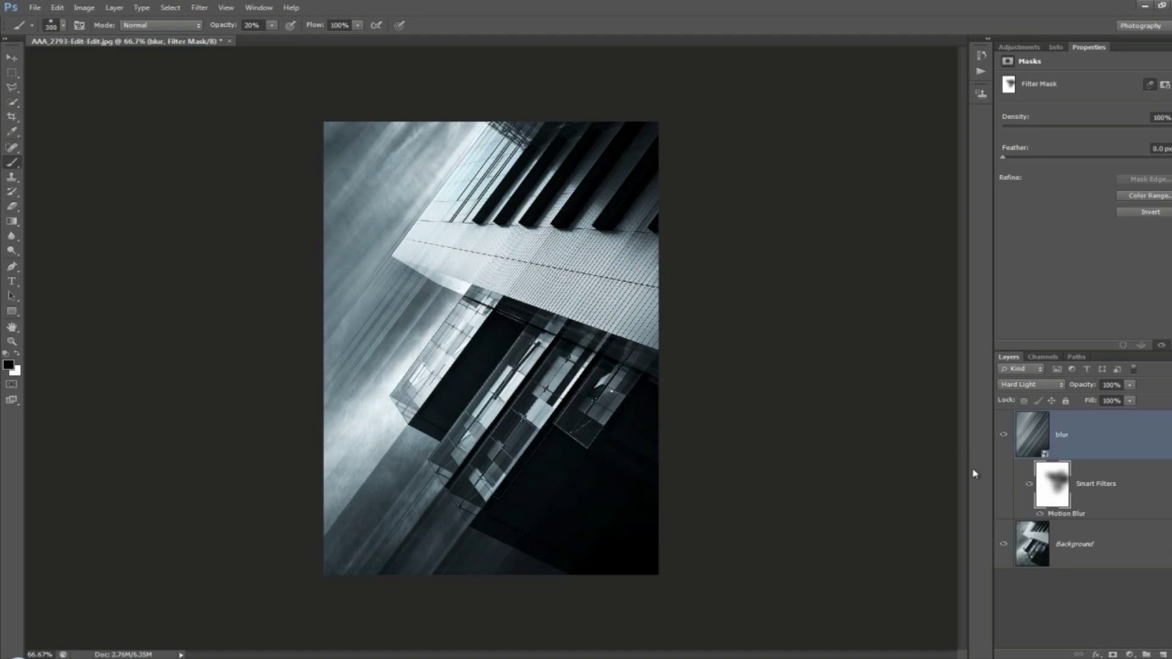
{"action": "left_click_drag", "start_coordinate": [338, 423], "coordinate": [415, 366]}
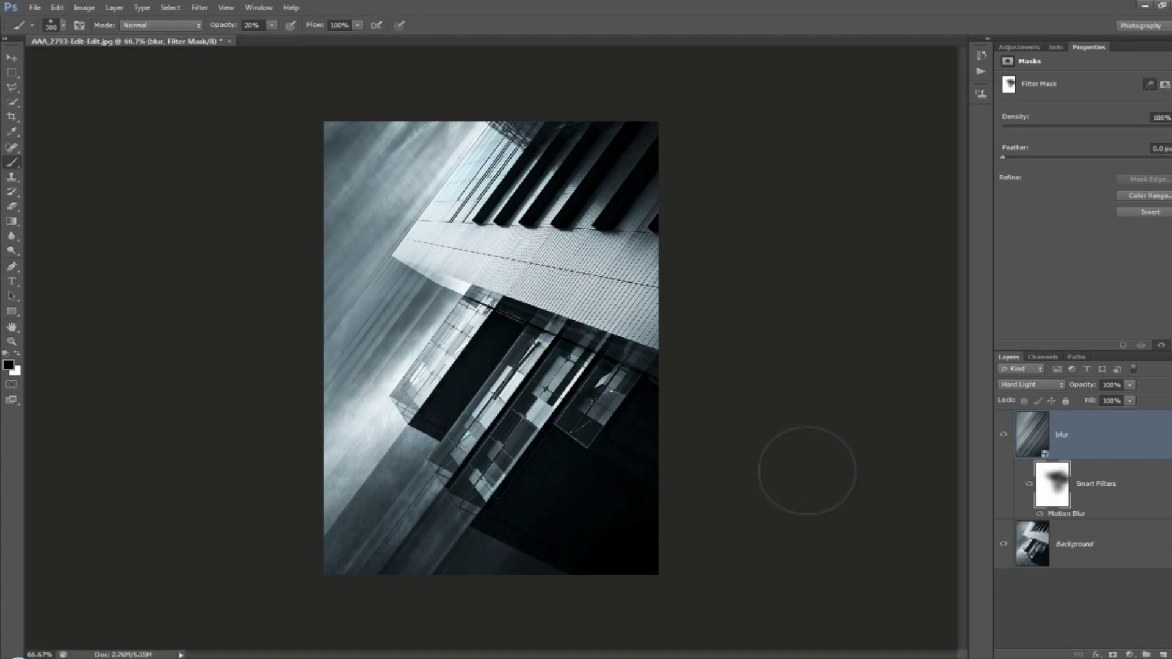
{"action": "key", "text": "bracketleft"}
{"action": "mouse_move", "coordinate": [442, 407]}
{"action": "left_mouse_down"}
{"action": "mouse_move", "coordinate": [412, 407]}
{"action": "mouse_move", "coordinate": [400, 389]}
{"action": "mouse_move", "coordinate": [308, 466]}
{"action": "left_mouse_up"}
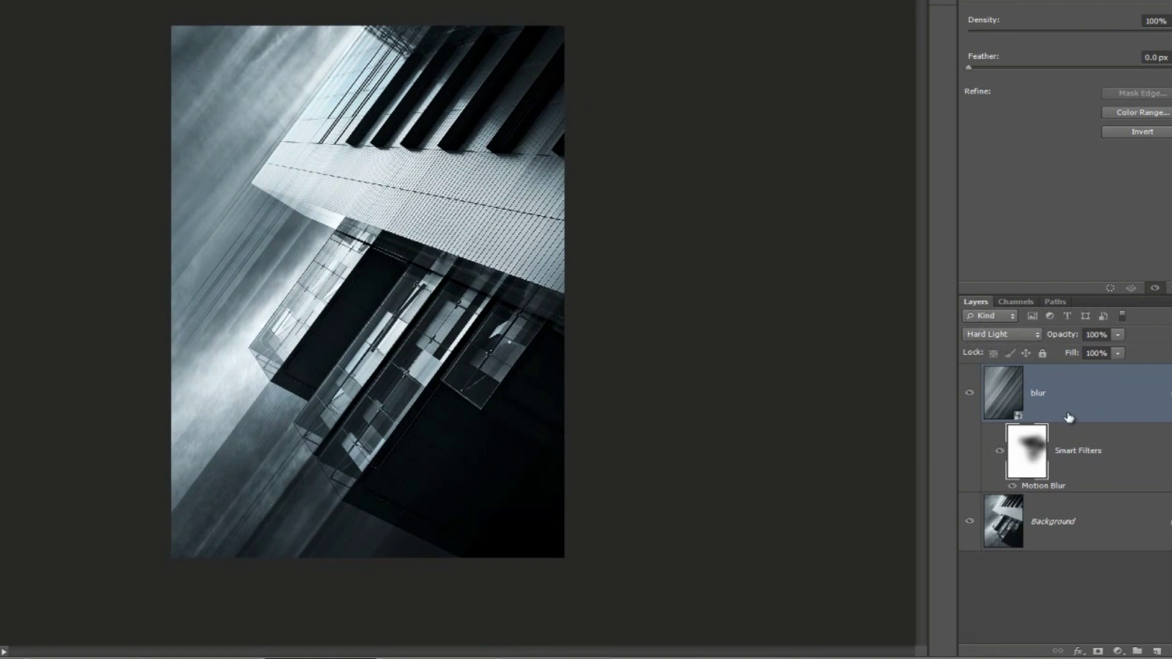
Add a layer mask to blur and paint streaks off the left glass structure.
{"action": "left_click", "coordinate": [1097, 652]}
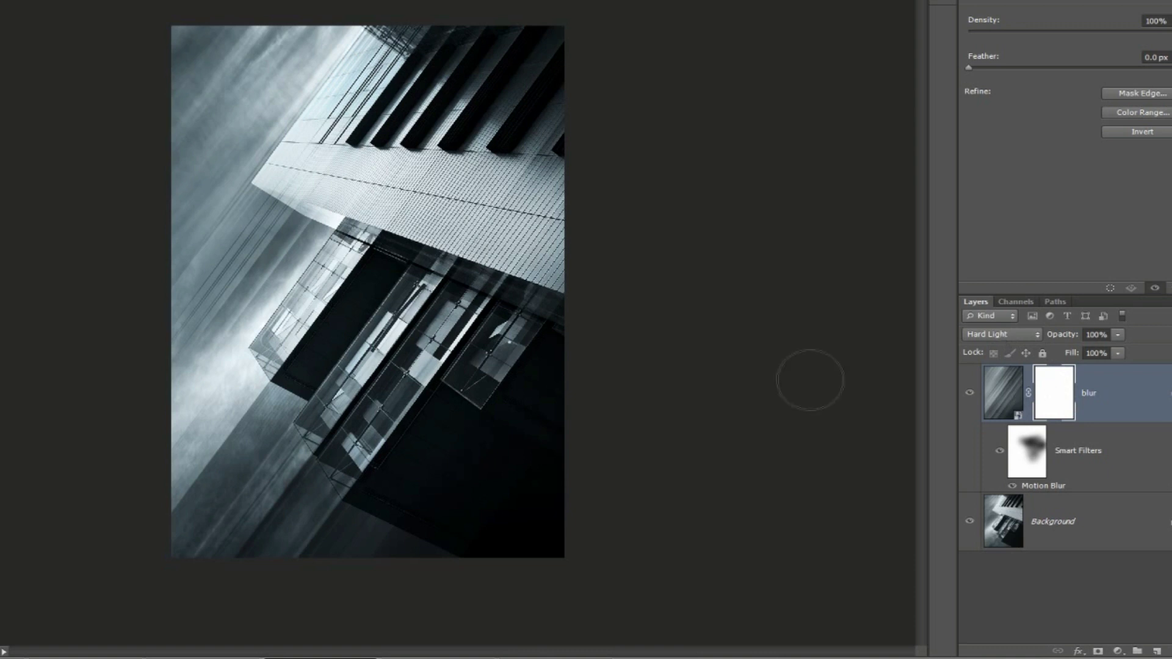
{"action": "mouse_move", "coordinate": [236, 354]}
{"action": "left_mouse_down"}
{"action": "mouse_move", "coordinate": [223, 382]}
{"action": "mouse_move", "coordinate": [241, 340]}
{"action": "mouse_move", "coordinate": [269, 332]}
{"action": "mouse_move", "coordinate": [209, 413]}
{"action": "mouse_move", "coordinate": [308, 287]}
{"action": "mouse_move", "coordinate": [267, 287]}
{"action": "left_mouse_up"}
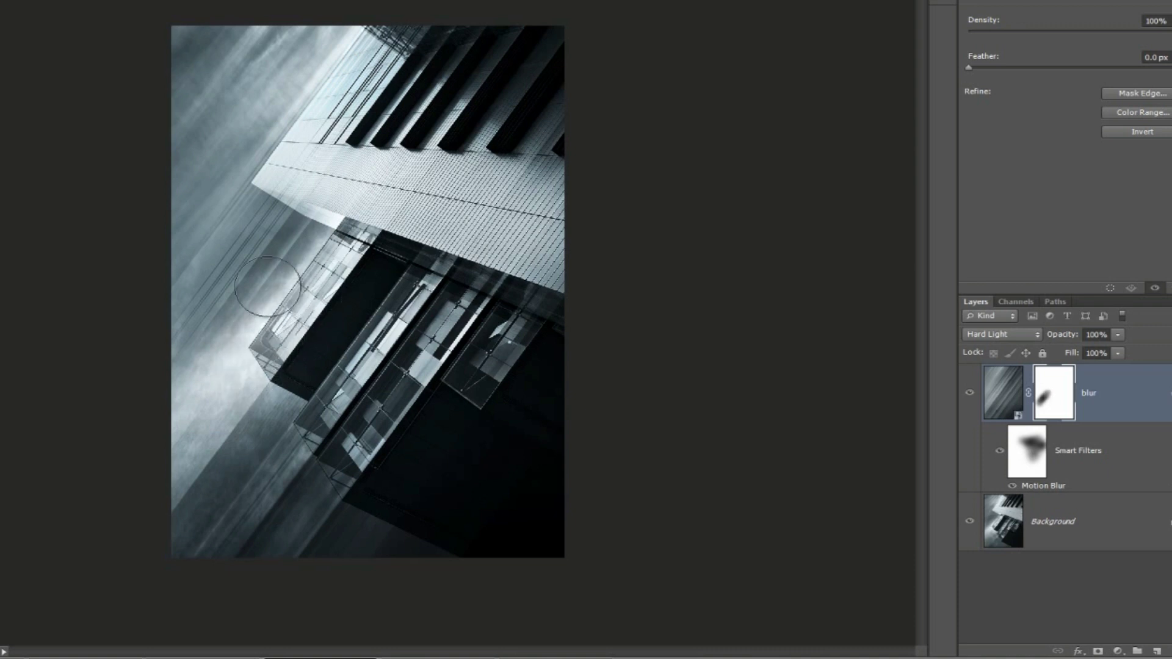
{"action": "mouse_move", "coordinate": [287, 156]}
{"action": "left_mouse_down"}
{"action": "mouse_move", "coordinate": [309, 74]}
{"action": "mouse_move", "coordinate": [324, 97]}
{"action": "left_mouse_up"}
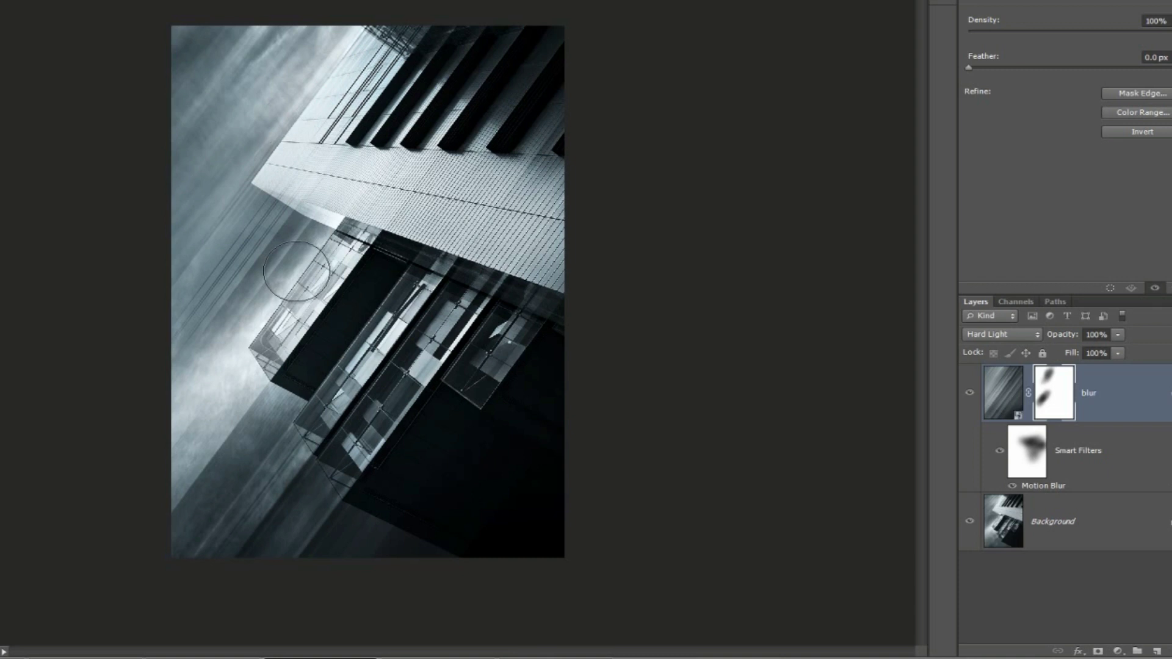
{"action": "mouse_move", "coordinate": [296, 271]}
{"action": "left_mouse_down"}
{"action": "mouse_move", "coordinate": [339, 263]}
{"action": "mouse_move", "coordinate": [238, 366]}
{"action": "left_mouse_up"}
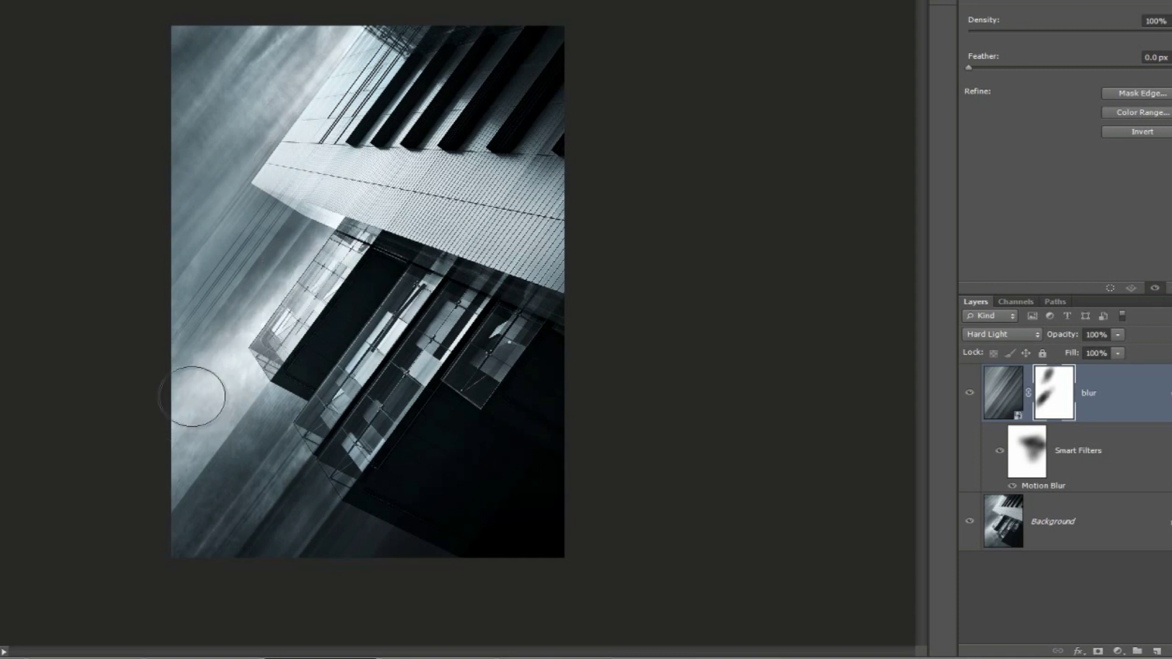
{"action": "mouse_move", "coordinate": [300, 283]}
{"action": "left_mouse_down"}
{"action": "mouse_move", "coordinate": [249, 354]}
{"action": "mouse_move", "coordinate": [278, 315]}
{"action": "left_mouse_up"}
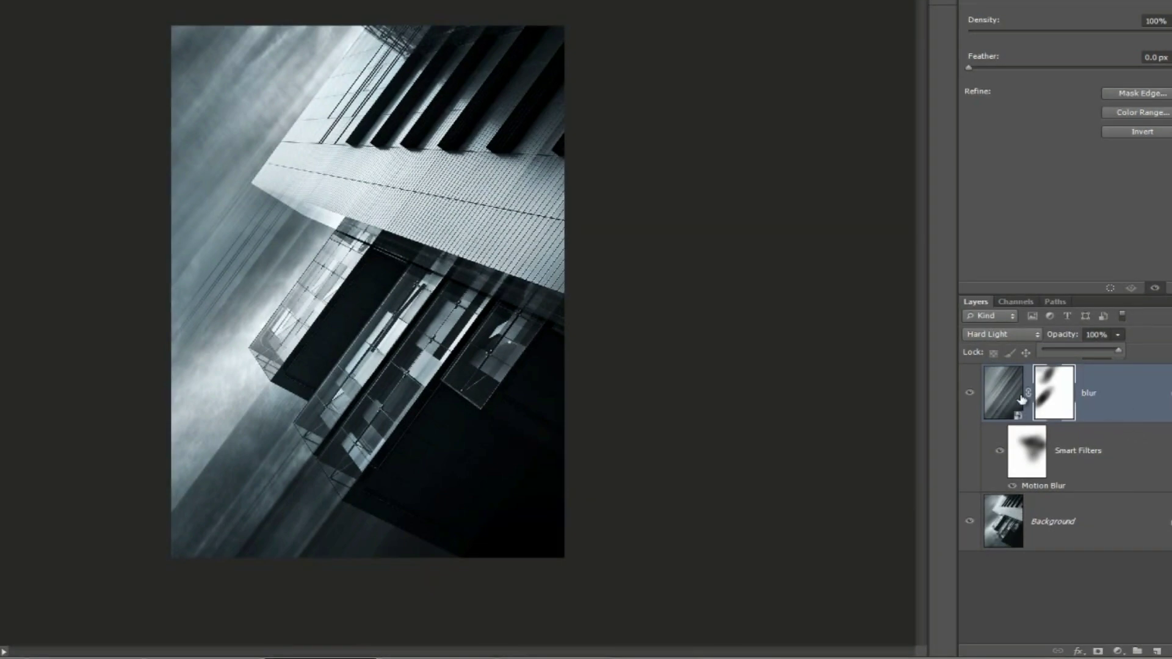
{"action": "left_click", "coordinate": [1022, 400]}
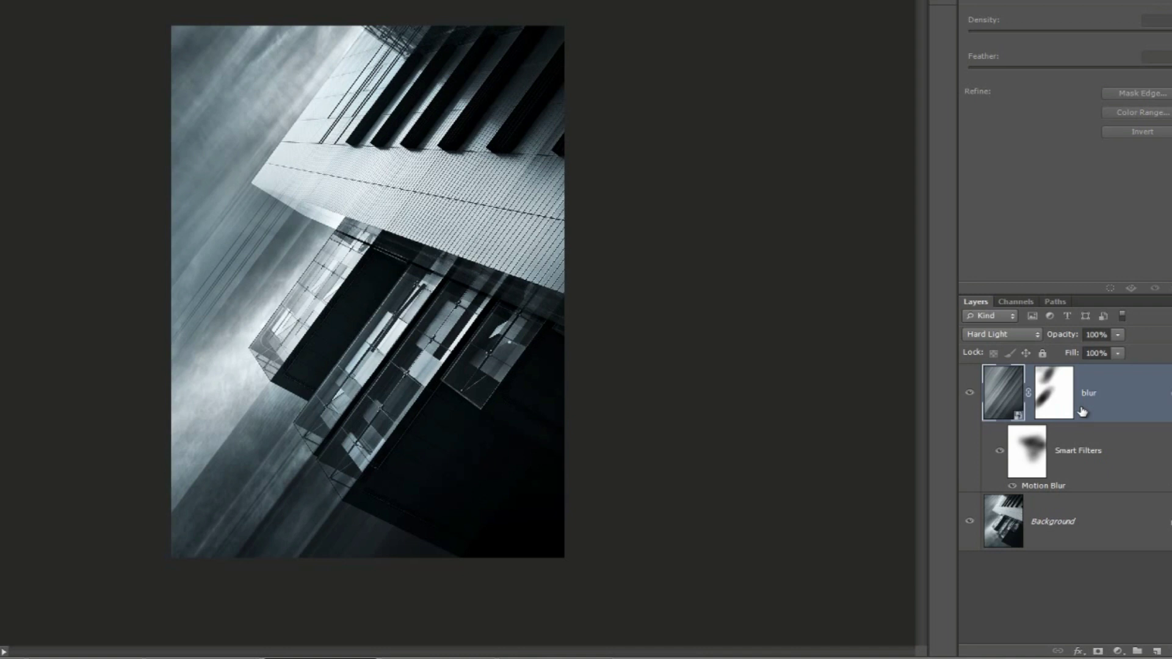
Stamp visible layers into Layer 1, set it to Multiply, and add a layer mask.
{"action": "key", "text": "ctrl+shift+alt+e"}
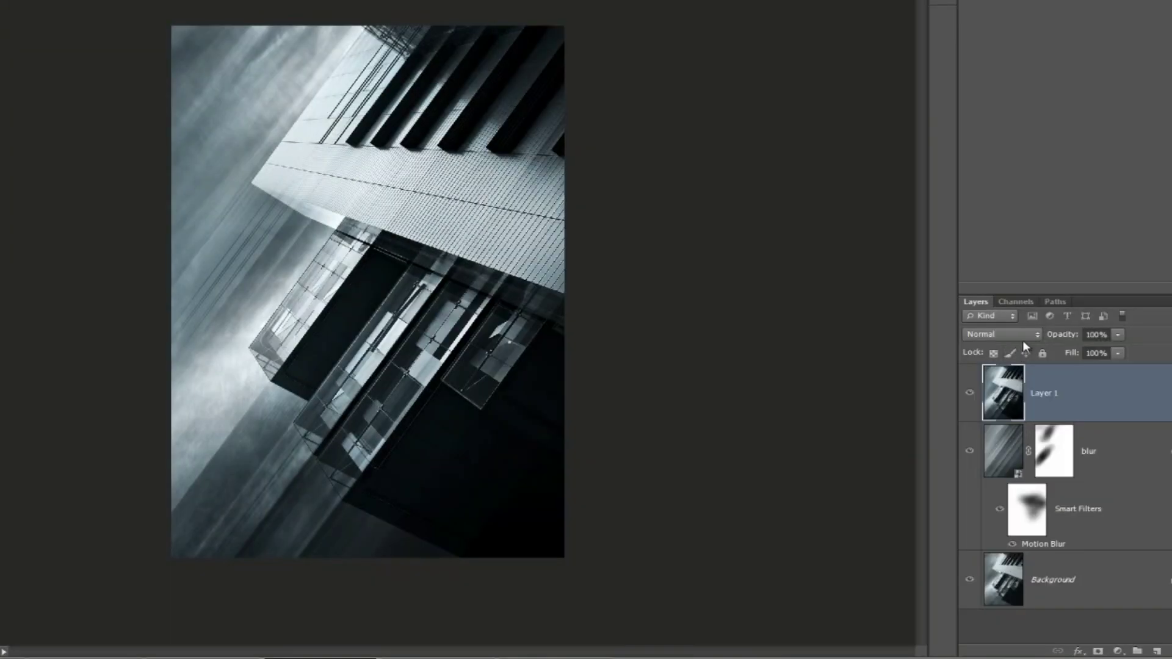
{"action": "left_click", "coordinate": [1039, 336]}
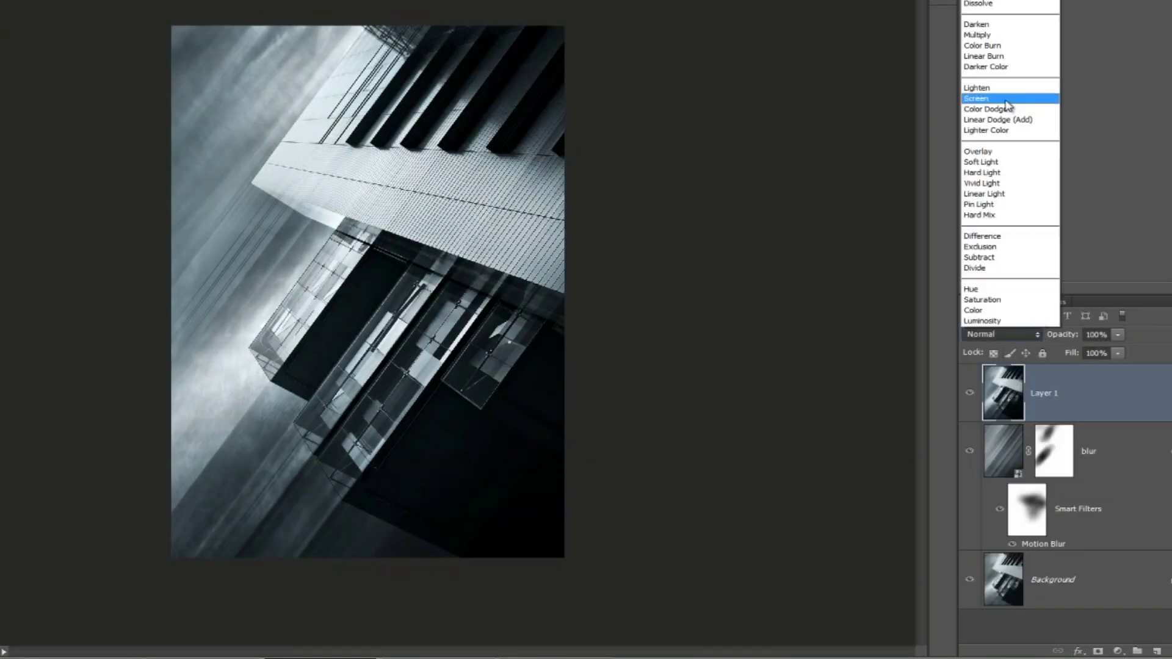
{"action": "left_click", "coordinate": [1001, 44]}
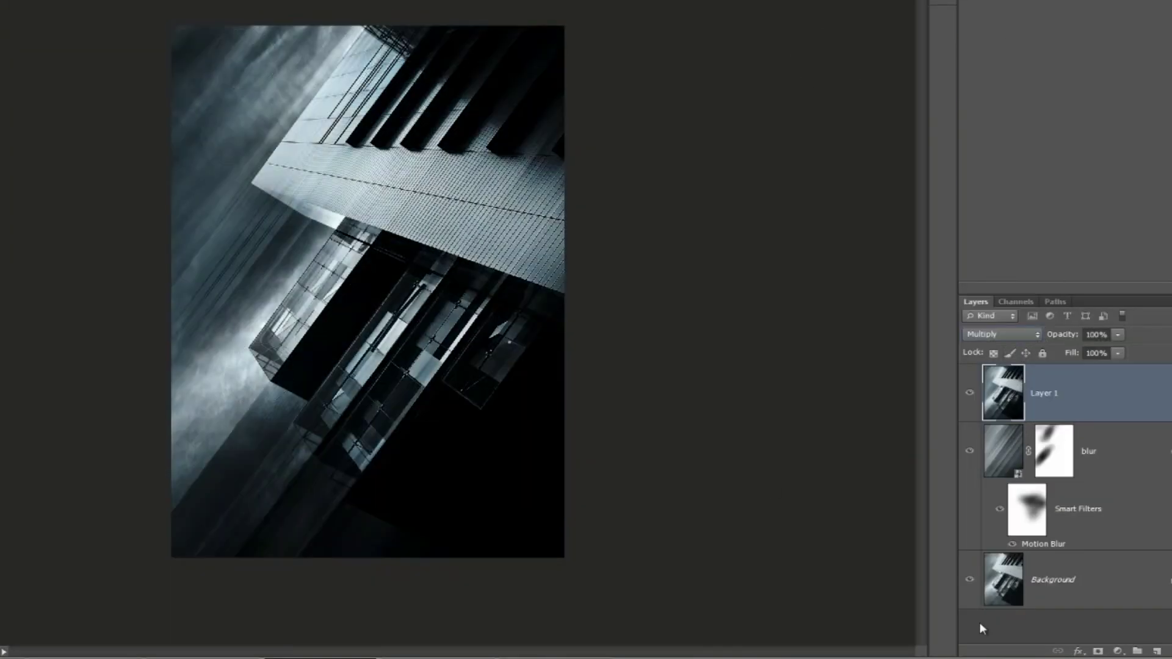
{"action": "left_click", "coordinate": [1097, 651]}
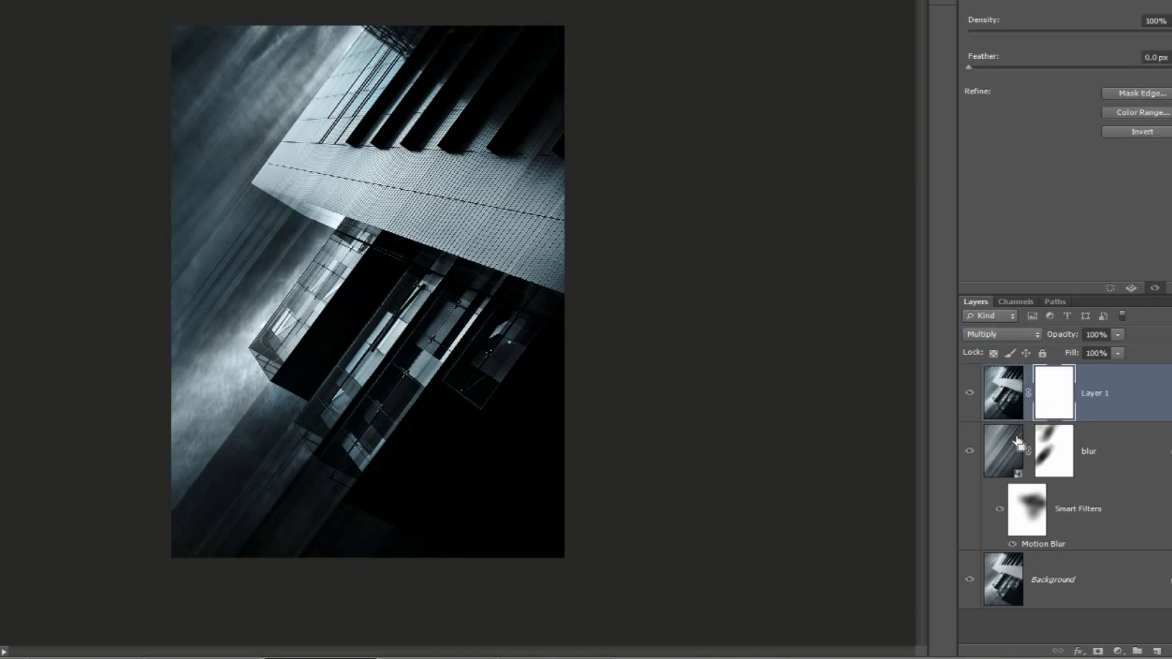
Invert Layer 1's mask and paint white down the left side with a ~185 px brush.
{"action": "key", "text": "ctrl+i"}
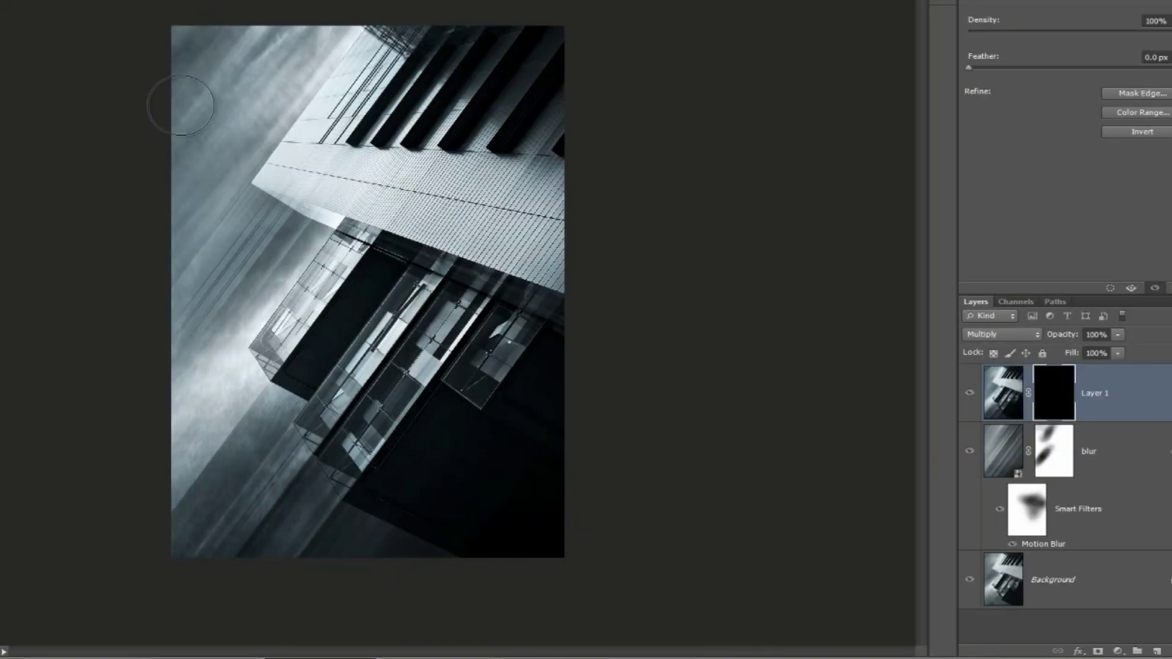
{"action": "key", "text": "bracketright"}
{"action": "key", "text": "bracketright"}
{"action": "key", "text": "bracketright"}
{"action": "key", "text": "bracketright"}
{"action": "key", "text": "bracketright"}
{"action": "key", "text": "bracketright"}
{"action": "key", "text": "bracketright"}
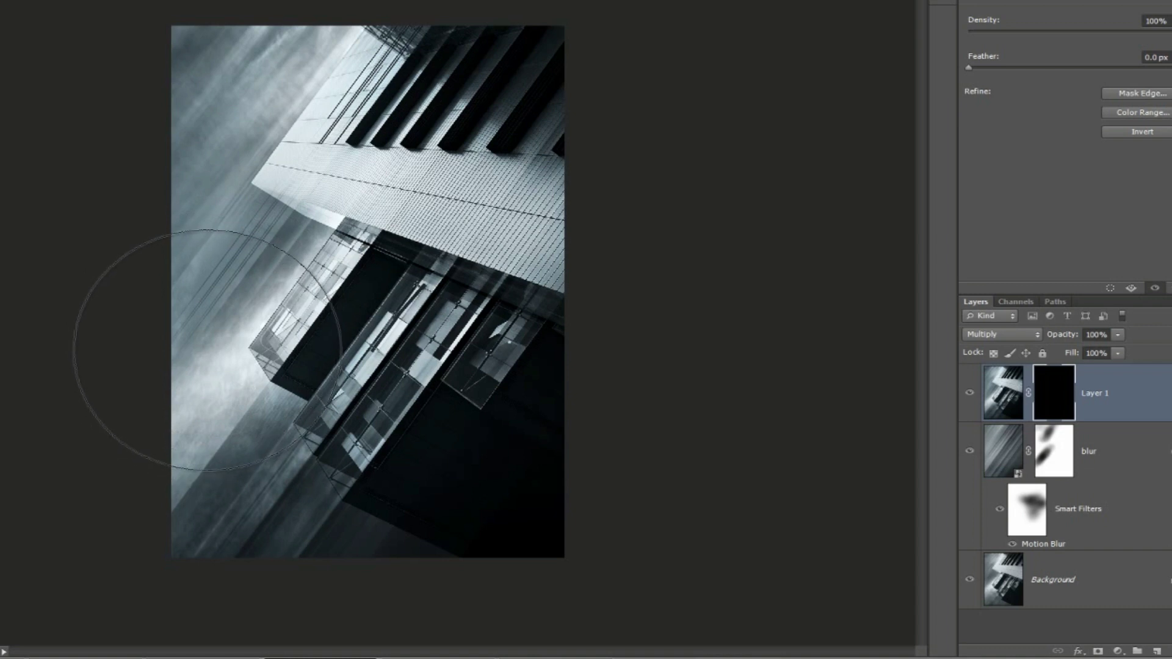
{"action": "key", "text": "bracketleft"}
{"action": "key", "text": "bracketleft"}
{"action": "key", "text": "bracketleft"}
{"action": "key", "text": "bracketleft"}
{"action": "key", "text": "bracketleft"}
{"action": "mouse_move", "coordinate": [210, 353]}
{"action": "left_mouse_down"}
{"action": "mouse_move", "coordinate": [248, 65]}
{"action": "mouse_move", "coordinate": [270, 162]}
{"action": "mouse_move", "coordinate": [204, 432]}
{"action": "mouse_move", "coordinate": [333, 55]}
{"action": "mouse_move", "coordinate": [353, 162]}
{"action": "mouse_move", "coordinate": [199, 430]}
{"action": "mouse_move", "coordinate": [248, 104]}
{"action": "mouse_move", "coordinate": [197, 557]}
{"action": "mouse_move", "coordinate": [207, 586]}
{"action": "left_mouse_up"}
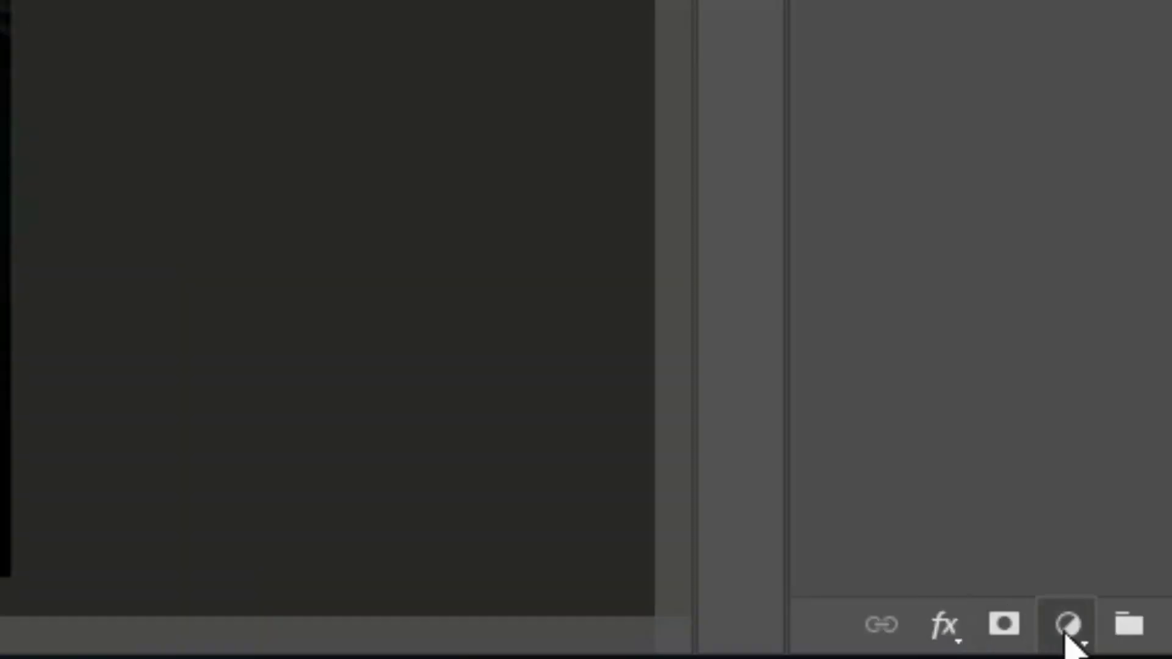
Add a Curves adjustment layer and bend its curve into an S-shape by hand.
{"action": "left_click", "coordinate": [1116, 652]}
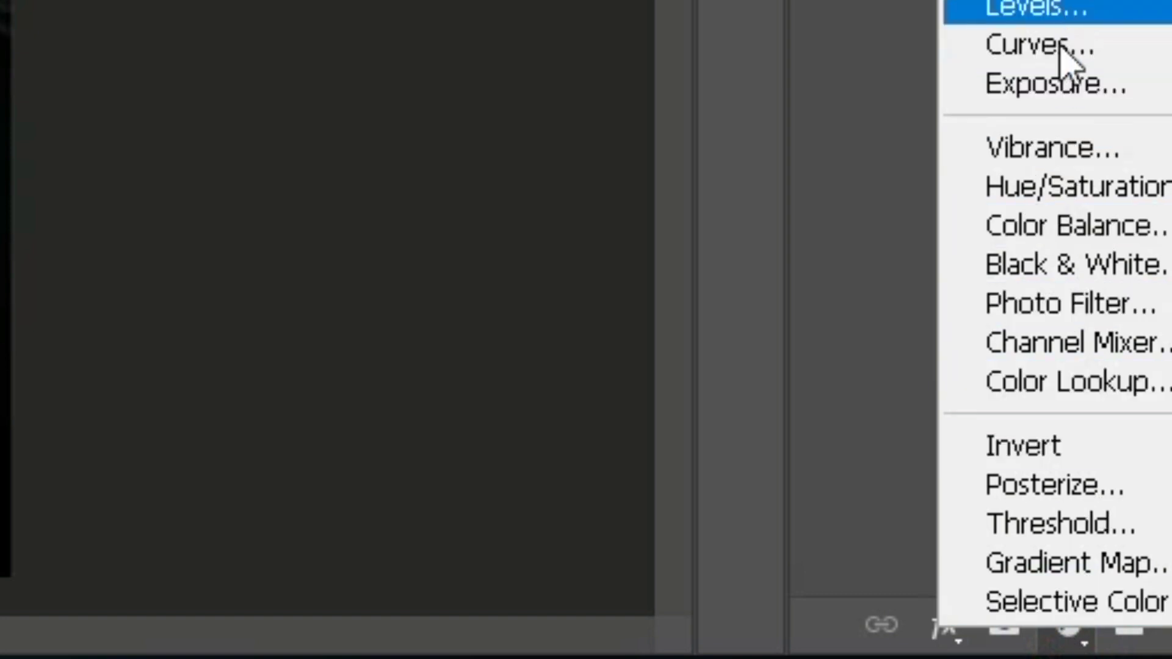
{"action": "left_click", "coordinate": [1060, 46]}
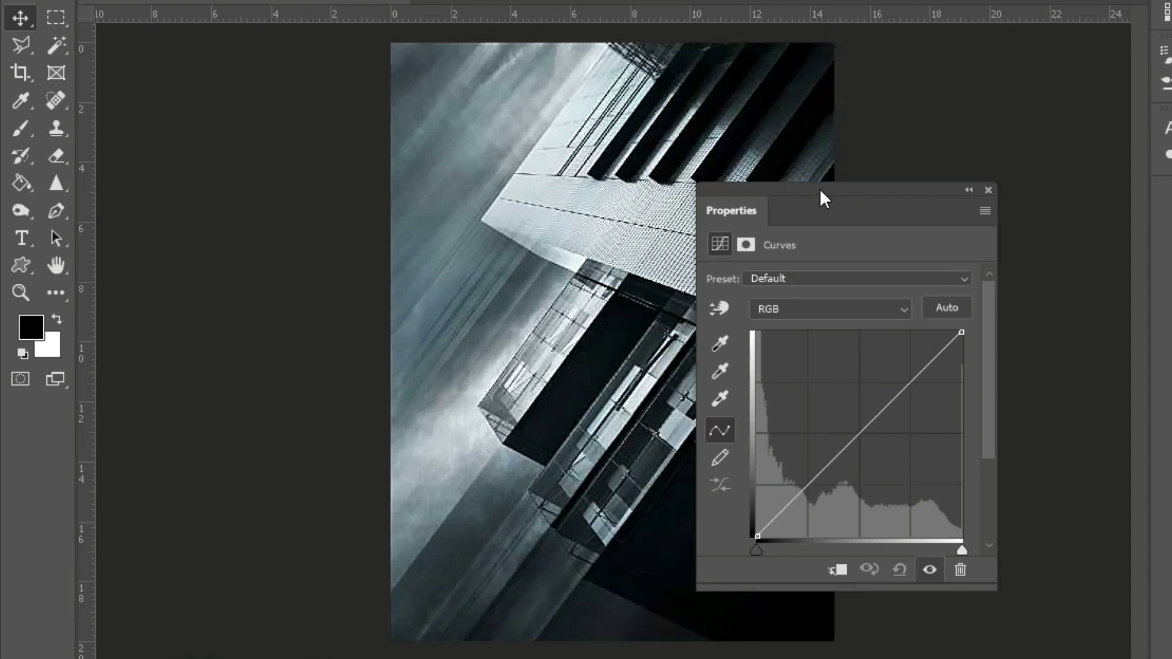
{"action": "left_click_drag", "start_coordinate": [821, 194], "coordinate": [196, 57]}
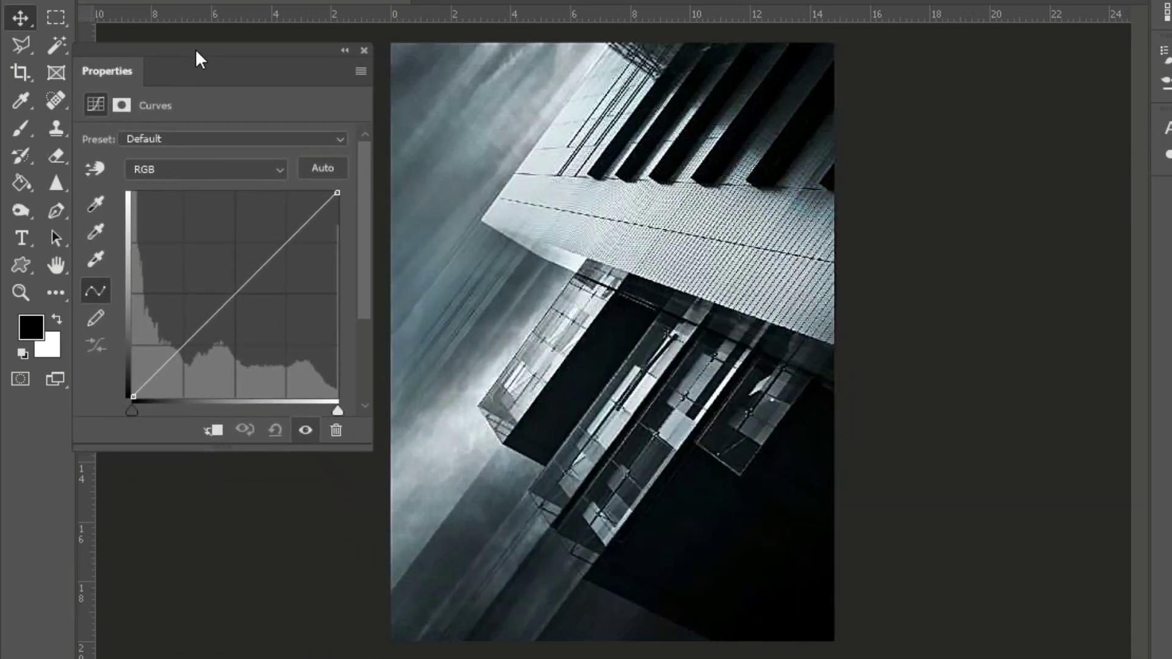
{"action": "left_click_drag", "start_coordinate": [287, 237], "coordinate": [288, 260]}
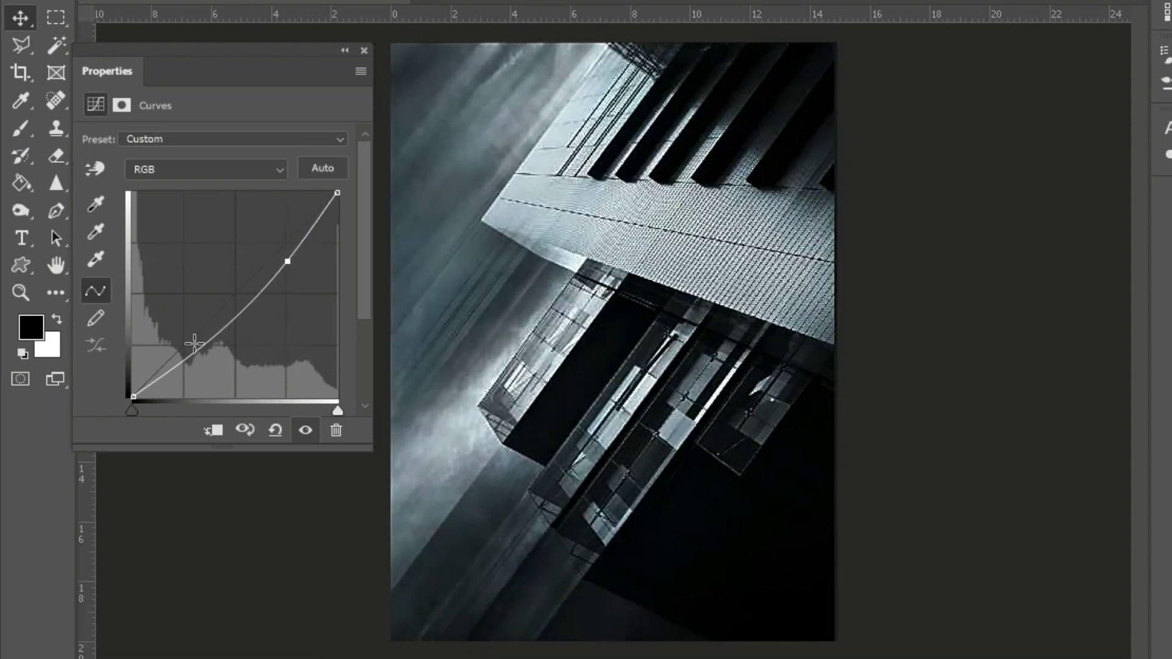
{"action": "left_click_drag", "start_coordinate": [208, 335], "coordinate": [178, 344]}
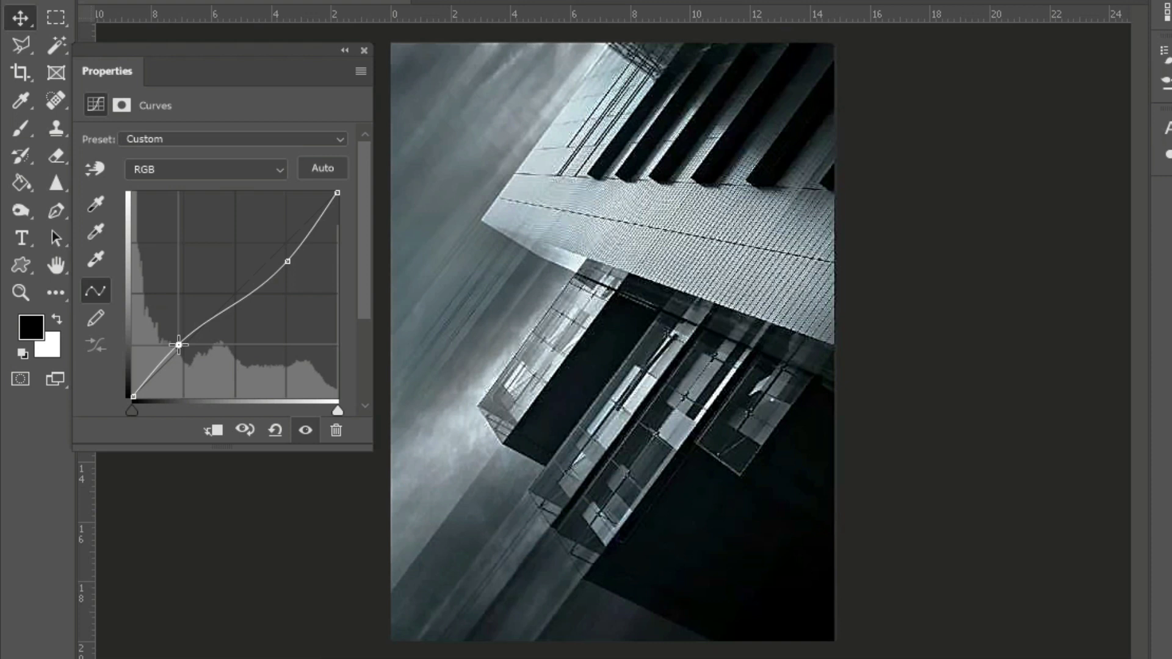
Try the Color Negative, Cross Process and Strong Contrast presets, then apply Increase Contrast (RGB).
{"action": "left_click", "coordinate": [201, 140]}
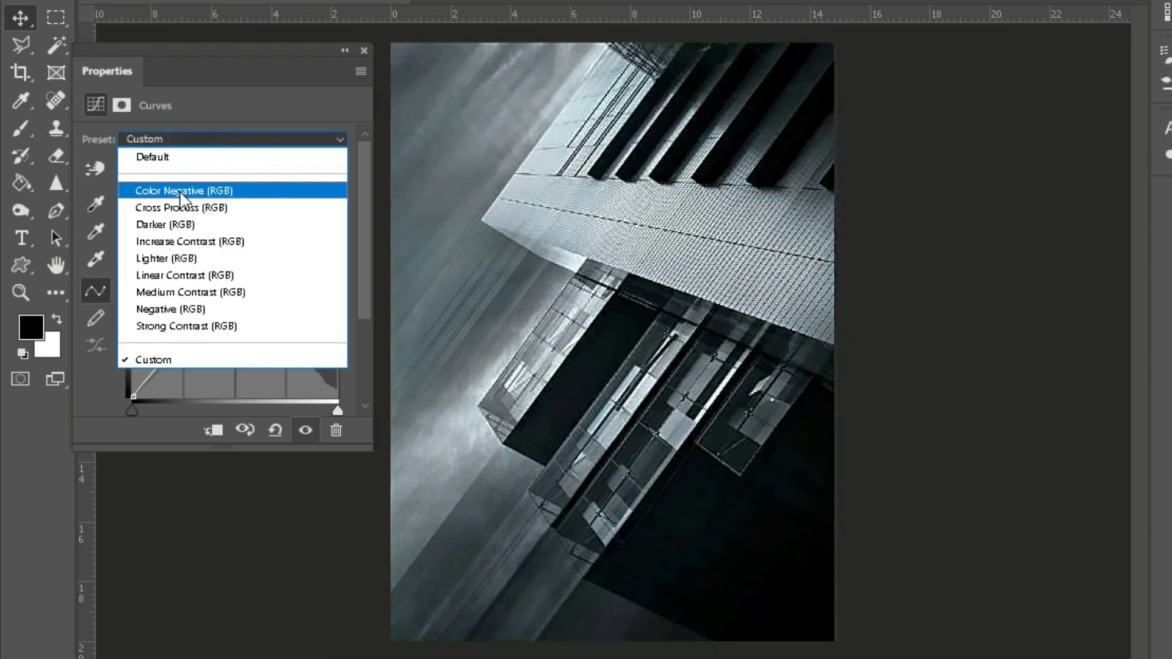
{"action": "left_click", "coordinate": [184, 191]}
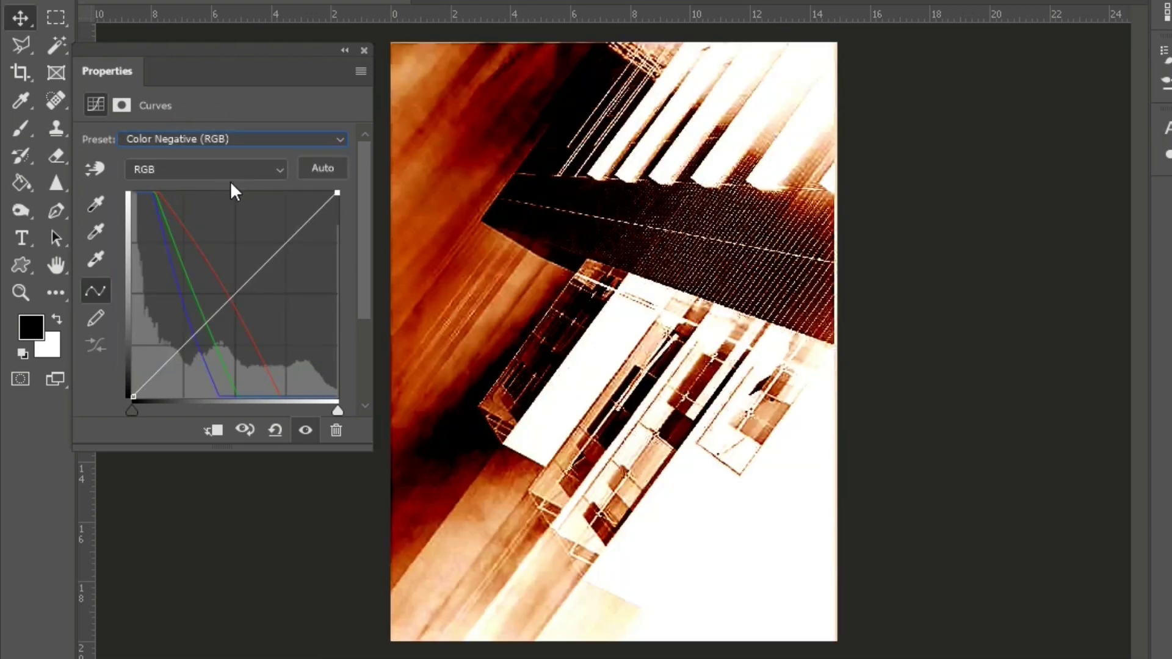
{"action": "key", "text": "Down"}
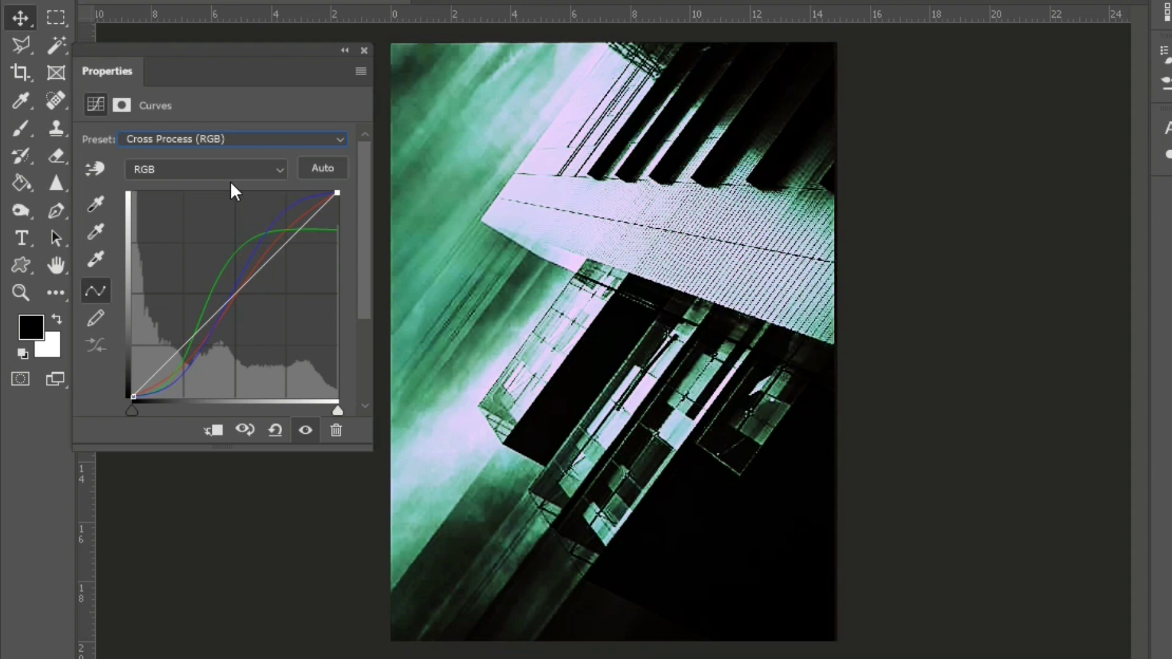
{"action": "key", "text": "Down"}
{"action": "key", "text": "Down"}
{"action": "key", "text": "Down"}
{"action": "key", "text": "Down"}
{"action": "key", "text": "Down"}
{"action": "key", "text": "Down"}
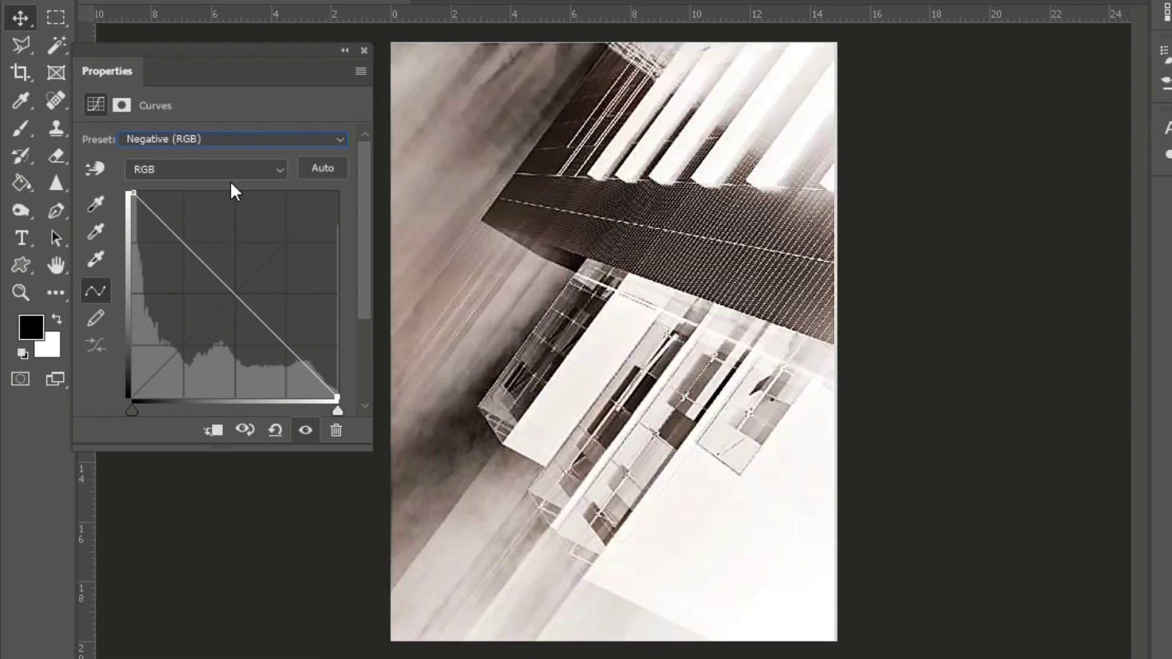
{"action": "key", "text": "Down"}
{"action": "left_click", "coordinate": [232, 139]}
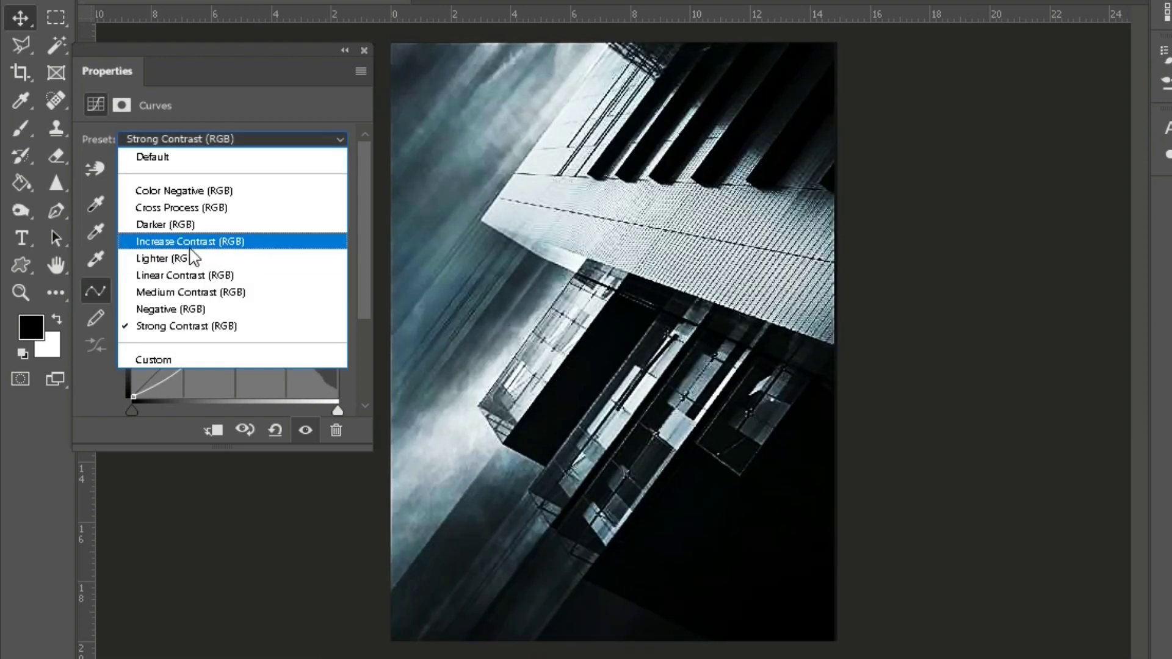
{"action": "left_click", "coordinate": [189, 239]}
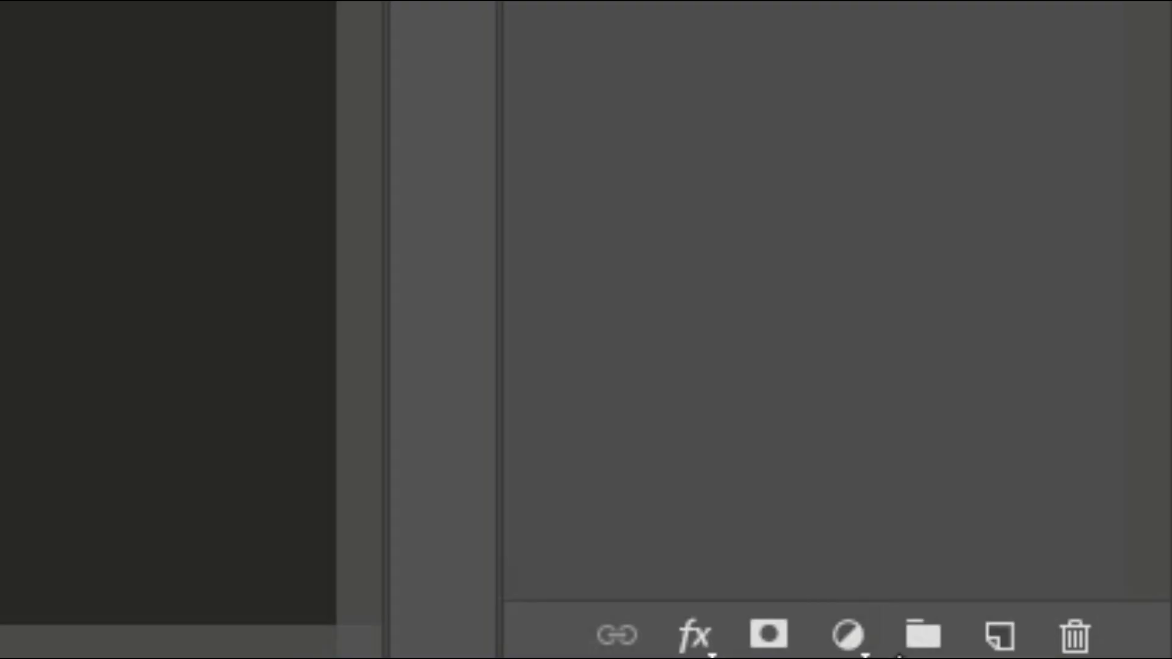
Add a Hue/Saturation adjustment layer with Hue -20 and Saturation +48.
{"action": "left_click", "coordinate": [845, 632]}
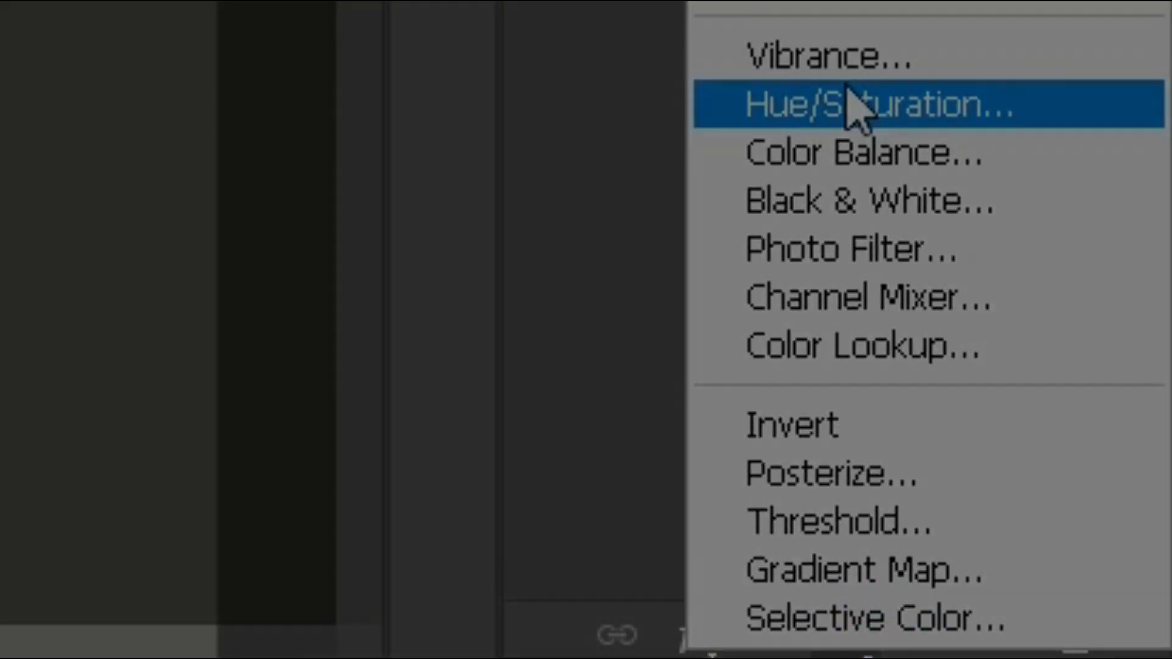
{"action": "left_click", "coordinate": [856, 108]}
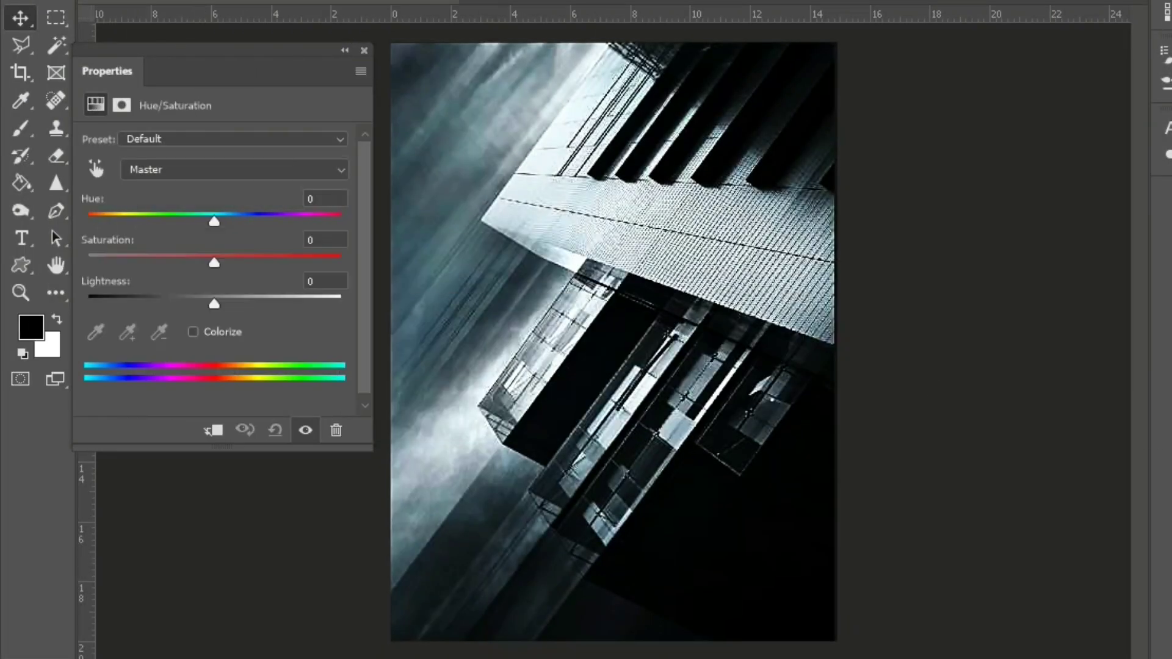
{"action": "left_click_drag", "start_coordinate": [220, 222], "coordinate": [204, 299]}
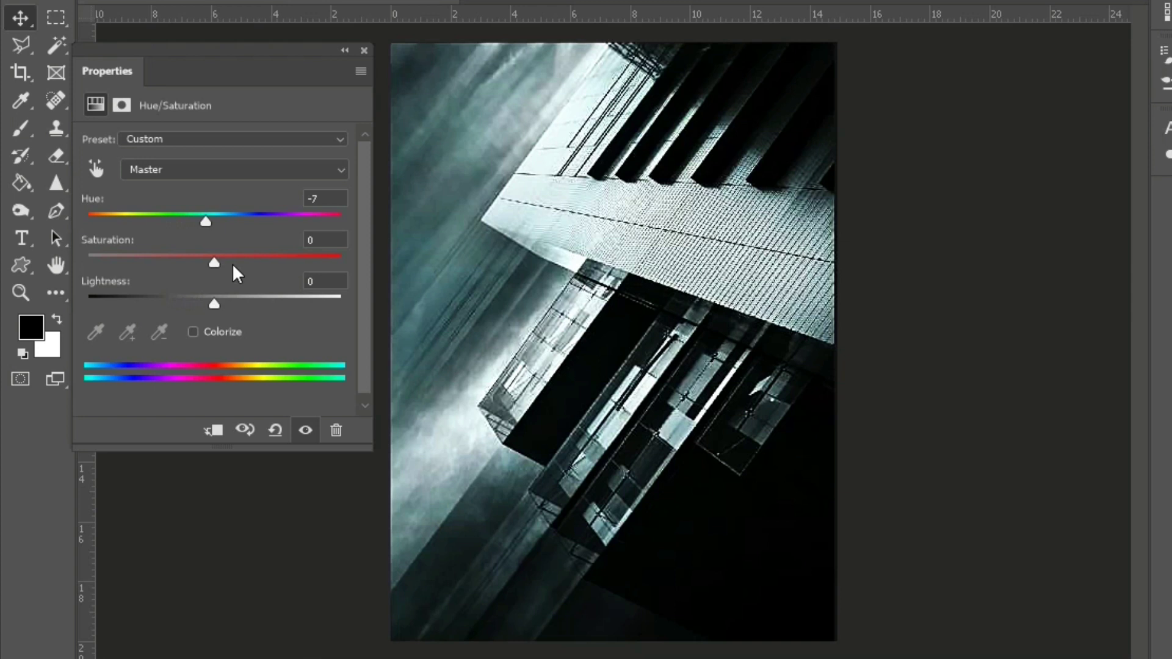
{"action": "left_click_drag", "start_coordinate": [236, 260], "coordinate": [274, 261]}
{"action": "mouse_move", "coordinate": [208, 226]}
{"action": "left_mouse_down"}
{"action": "mouse_move", "coordinate": [230, 225]}
{"action": "mouse_move", "coordinate": [165, 230]}
{"action": "mouse_move", "coordinate": [189, 237]}
{"action": "left_mouse_up"}
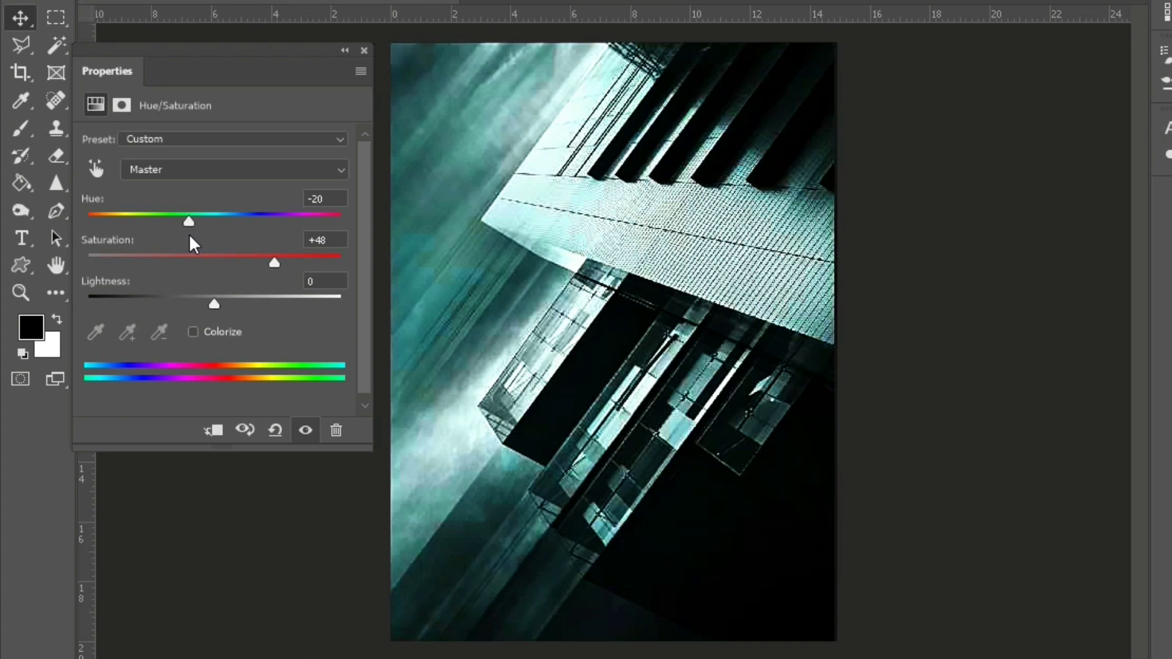